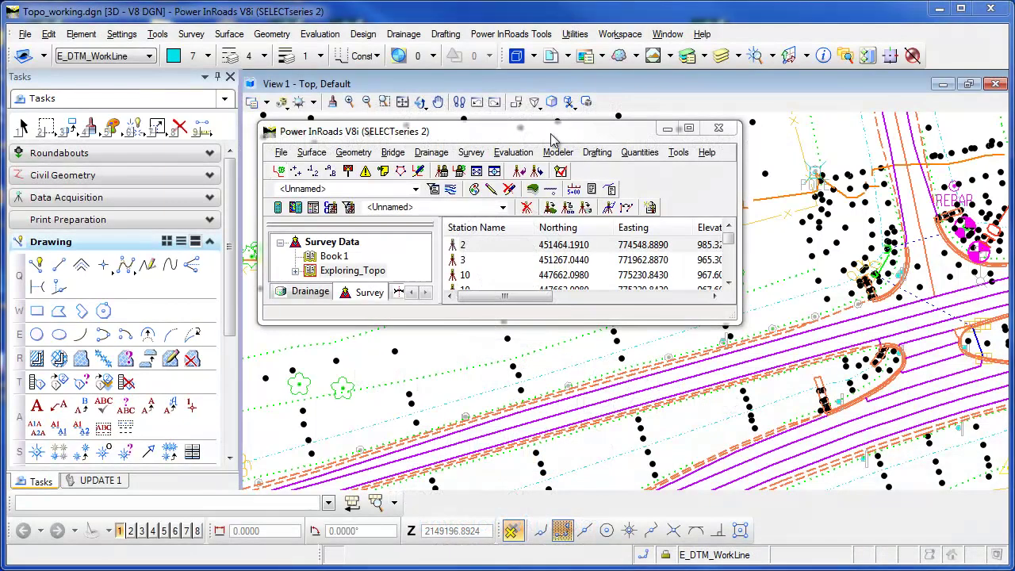
Select Exploring_Topo under Survey Data in the survey tree
click(553, 136)
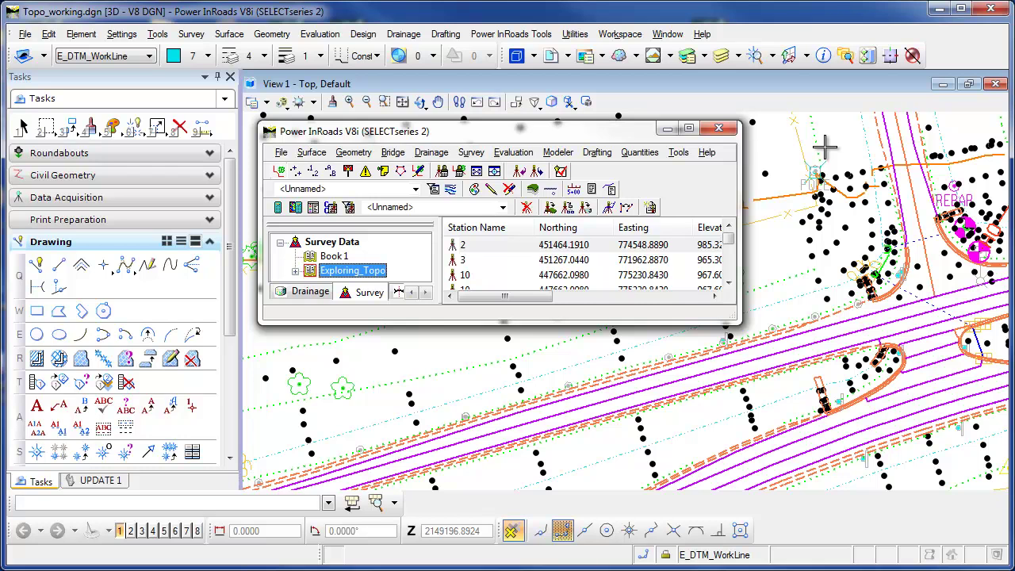
click(677, 153)
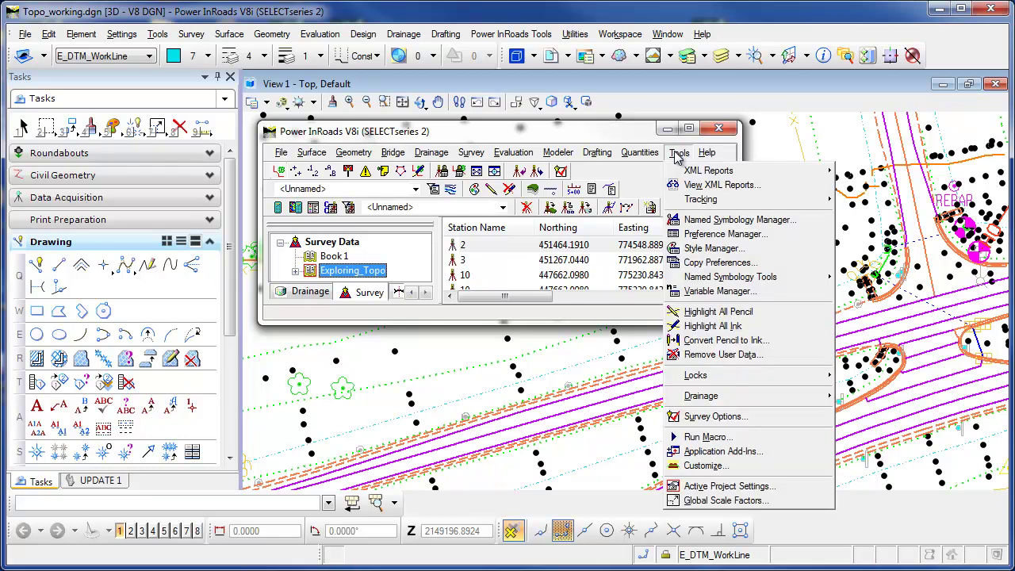
click(730, 418)
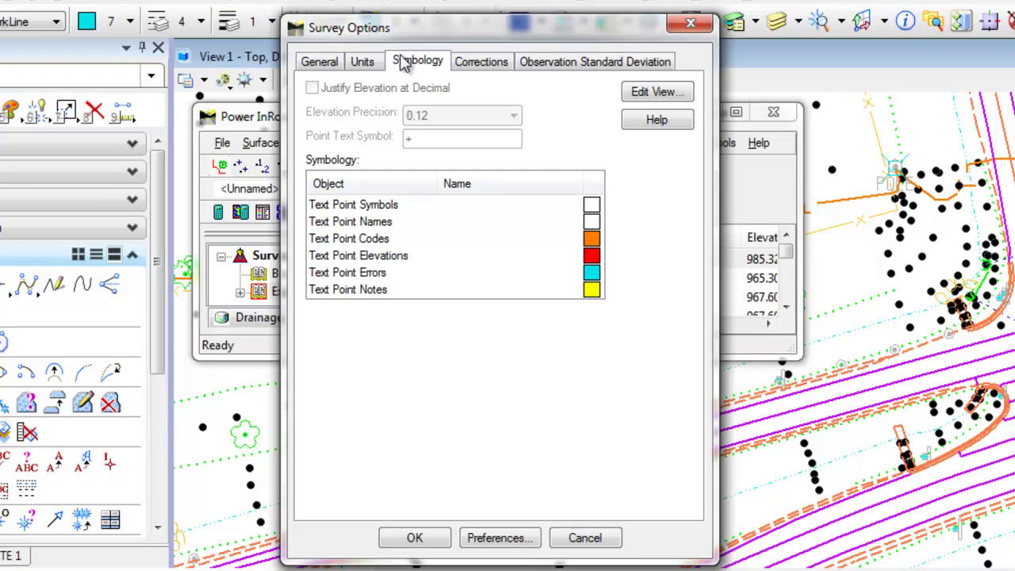
Accept Survey Options and display the survey point names, codes and elevations in the view
click(414, 539)
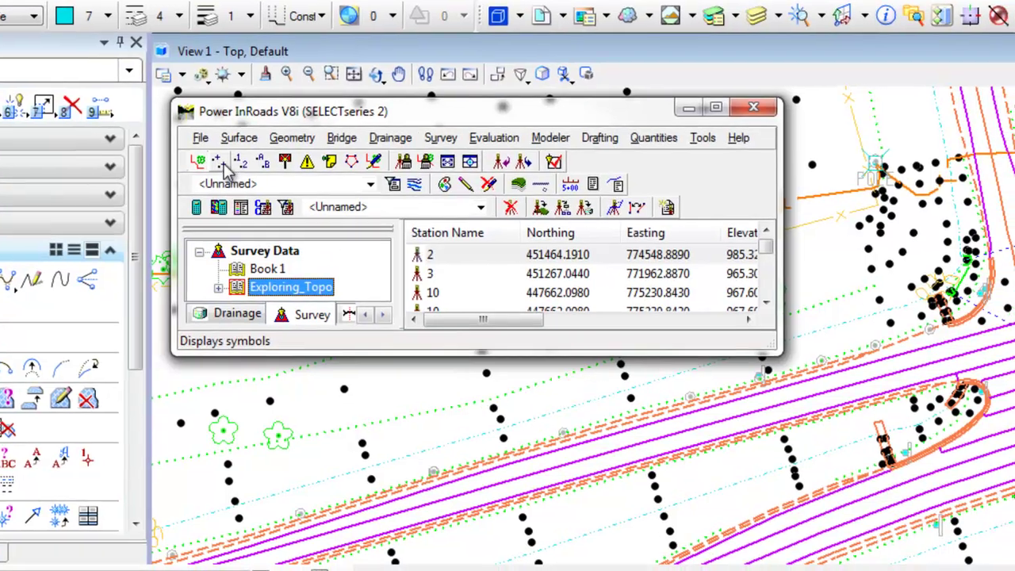
click(222, 162)
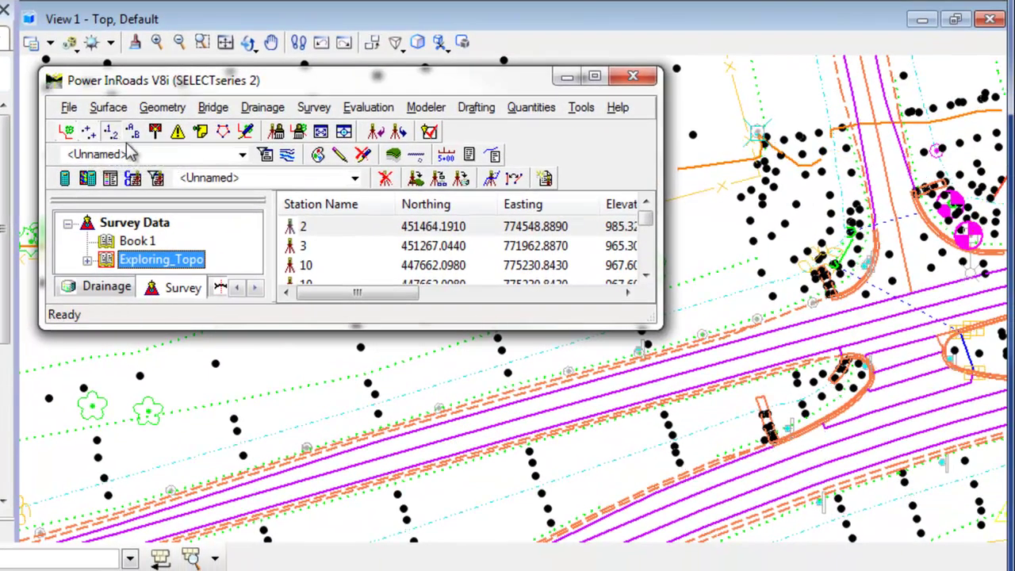
click(132, 130)
click(157, 133)
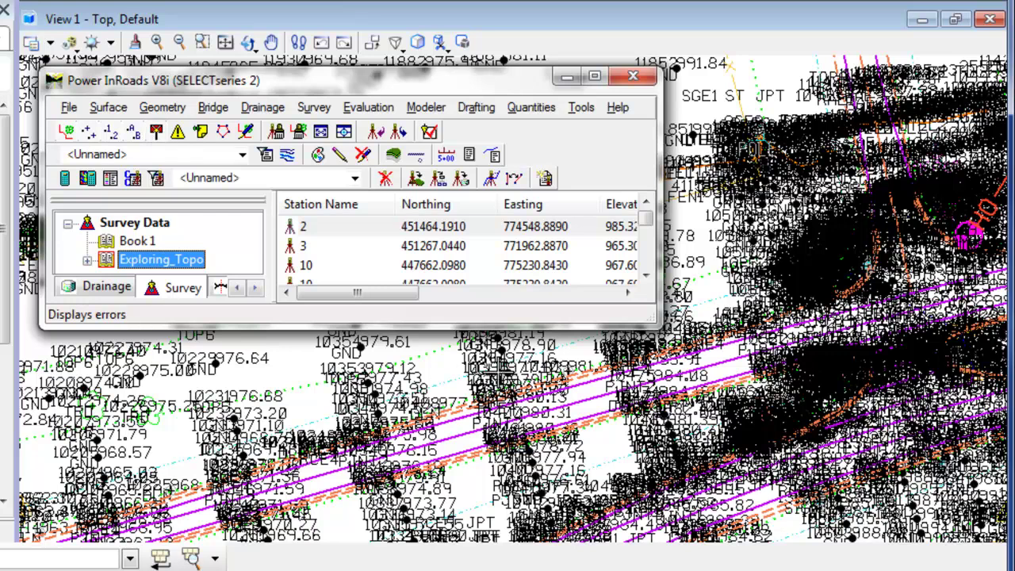
Zoom around the topo map to inspect the point labels and the culvert note at point 10778
scroll(502, 359, up, 1)
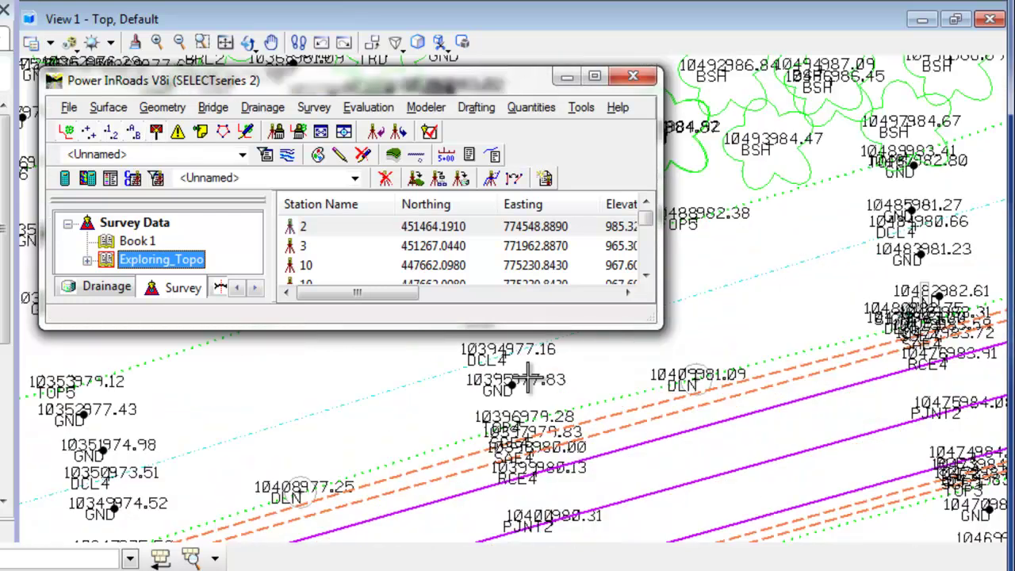
scroll(529, 381, up, 1)
scroll(529, 383, up, 1)
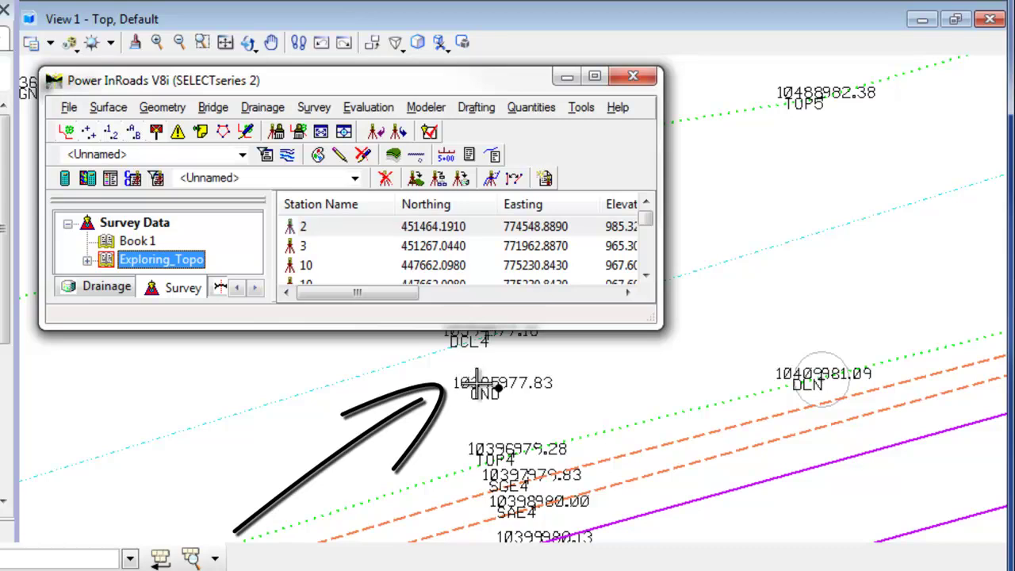
scroll(492, 385, down, 1)
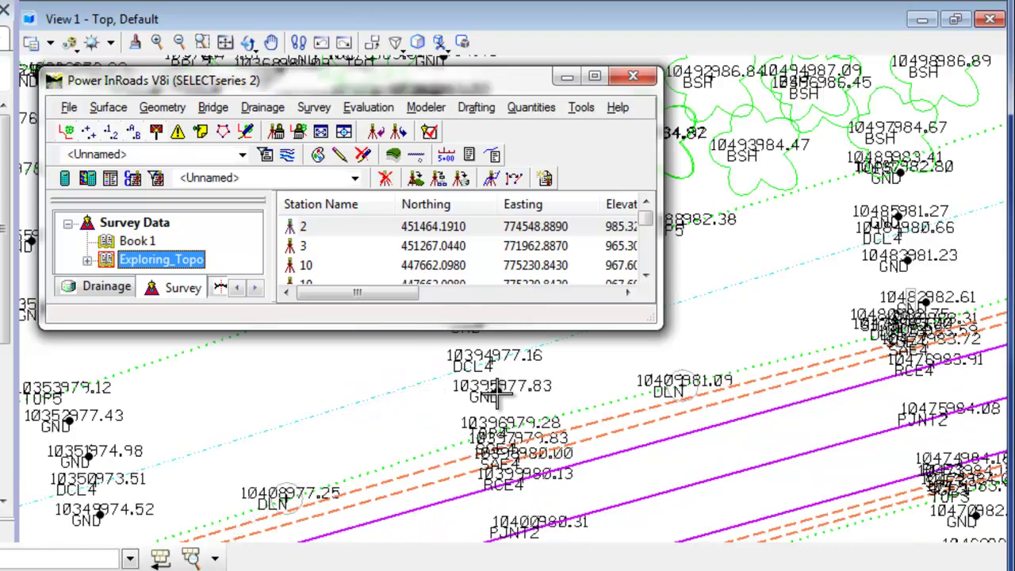
scroll(498, 394, down, 1)
scroll(498, 392, up, 1)
scroll(502, 436, up, 2)
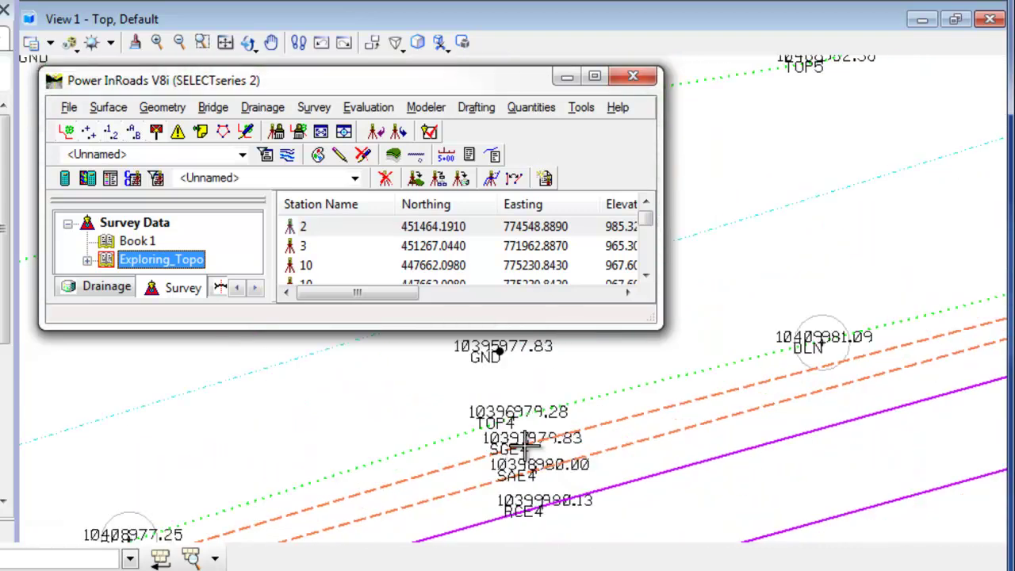
scroll(526, 446, up, 2)
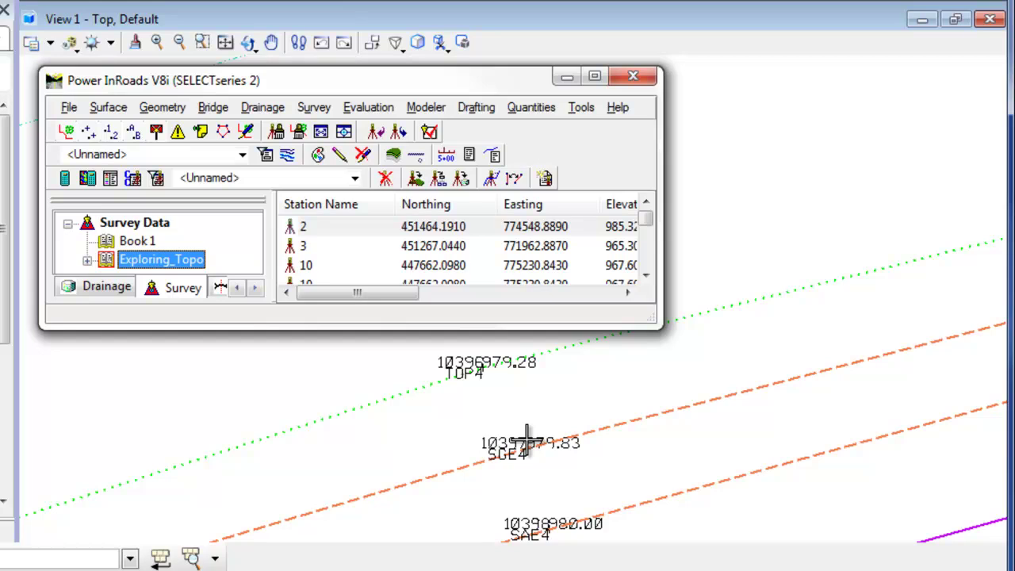
scroll(555, 423, down, 3)
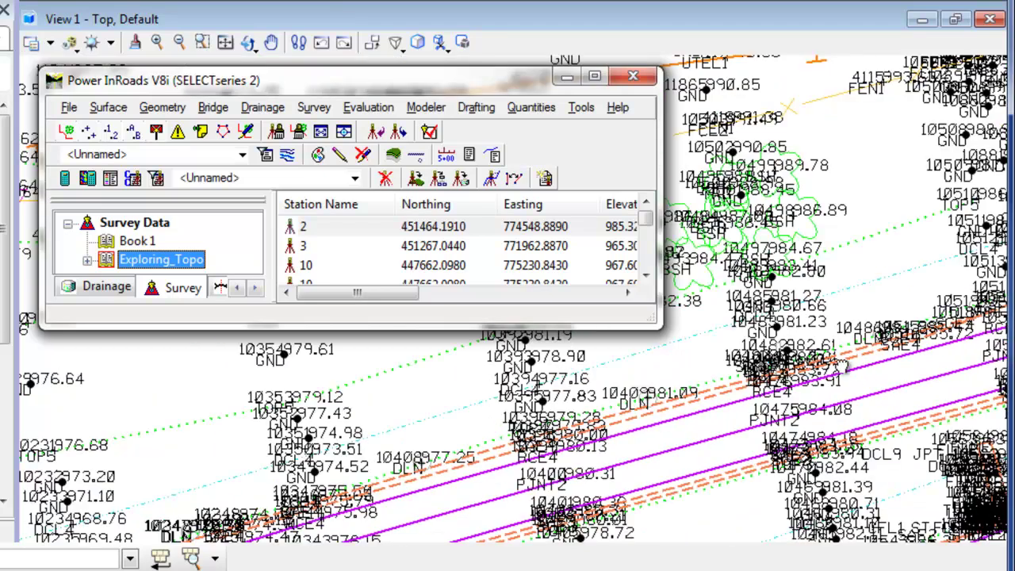
scroll(515, 302, down, 2)
scroll(515, 301, up, 2)
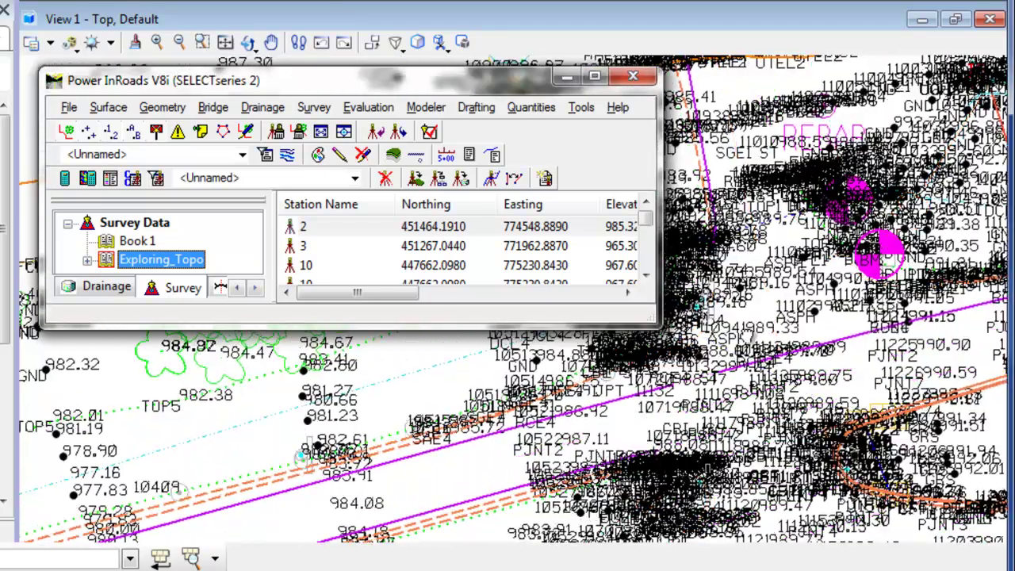
scroll(722, 387, up, 2)
scroll(722, 386, down, 2)
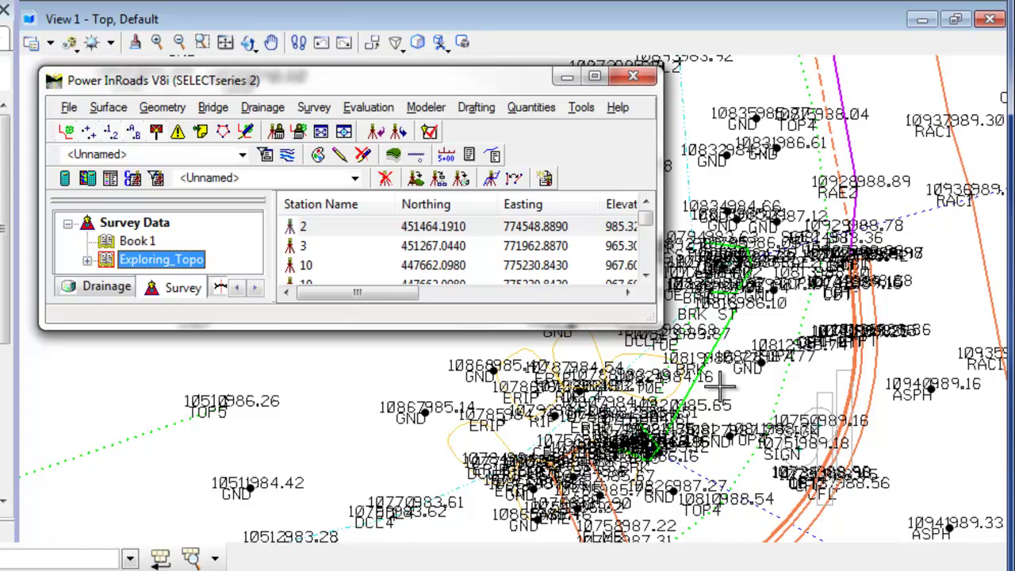
scroll(698, 372, up, 3)
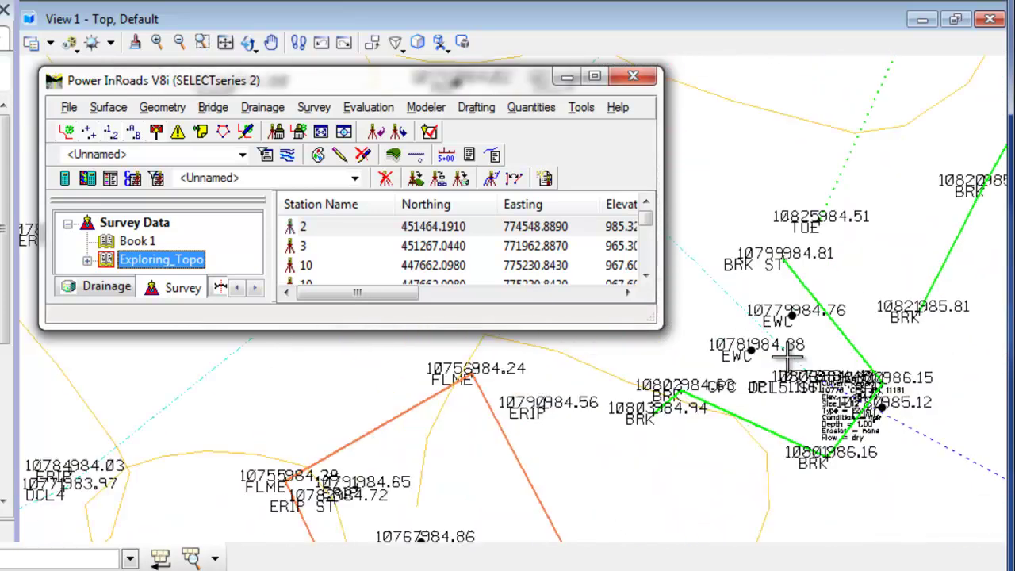
scroll(793, 365, up, 4)
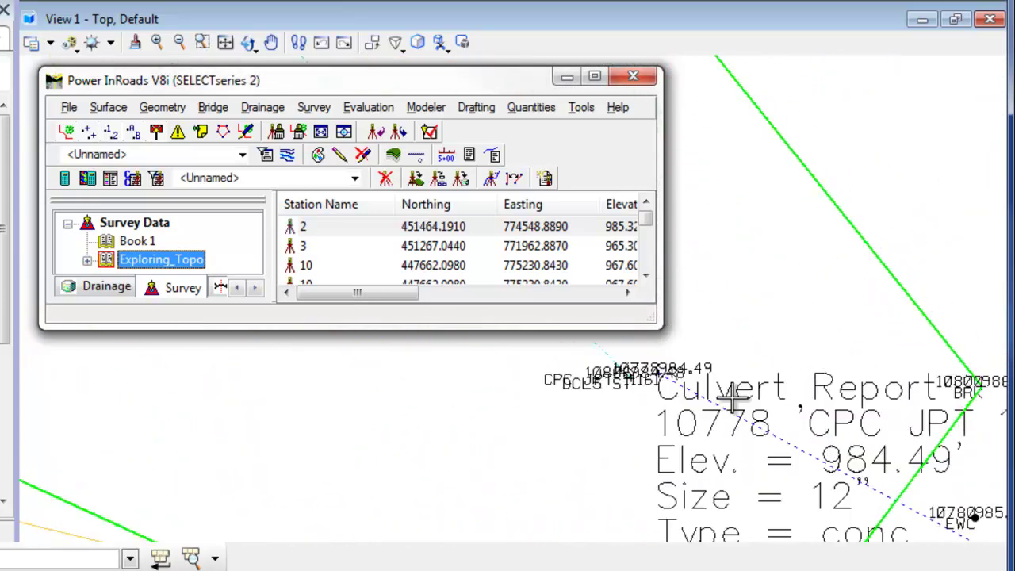
scroll(733, 393, up, 1)
scroll(702, 376, down, 3)
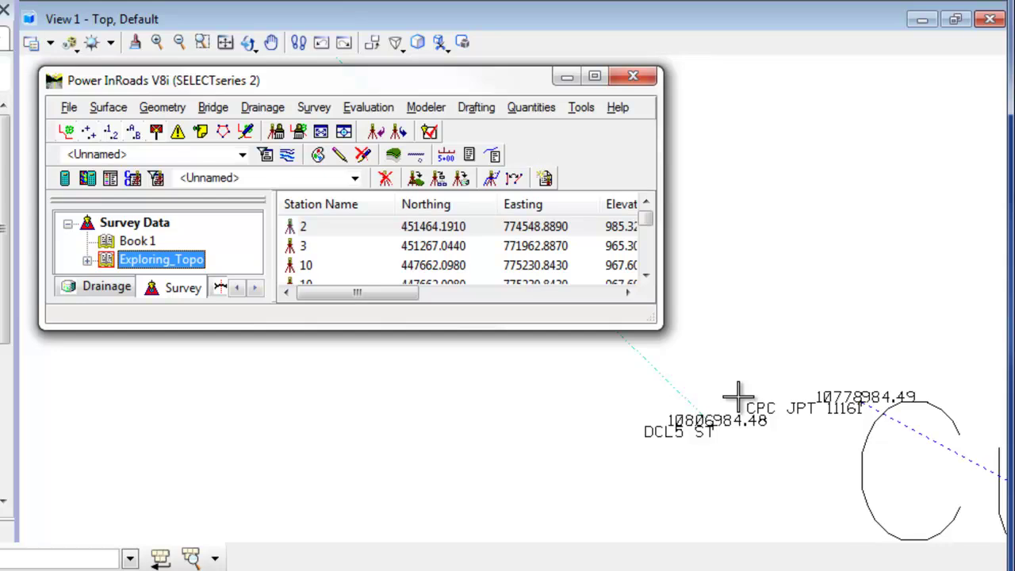
scroll(737, 394, down, 3)
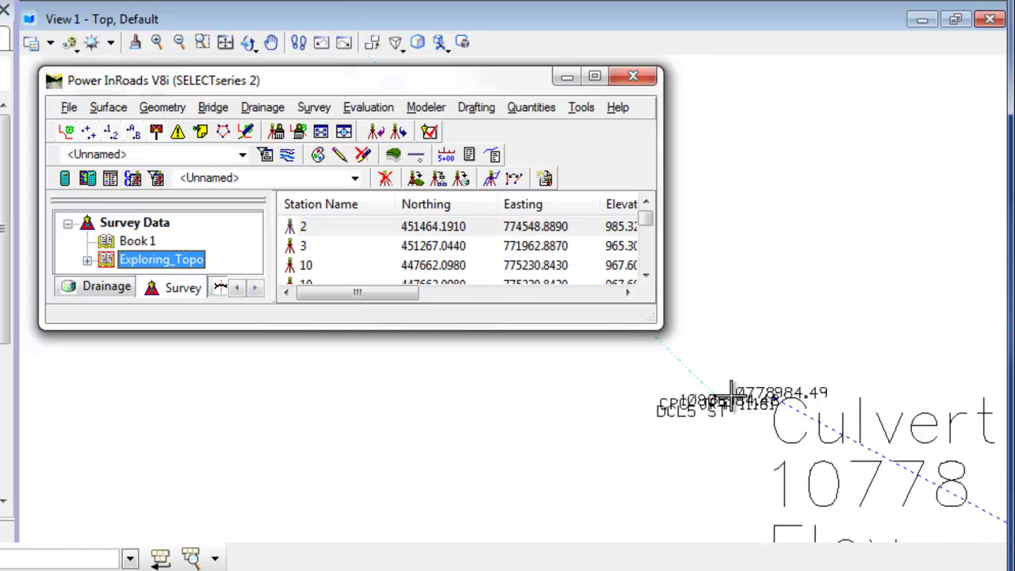
Set the Text Point Names view text height and width to 20 in the survey symbology
click(577, 111)
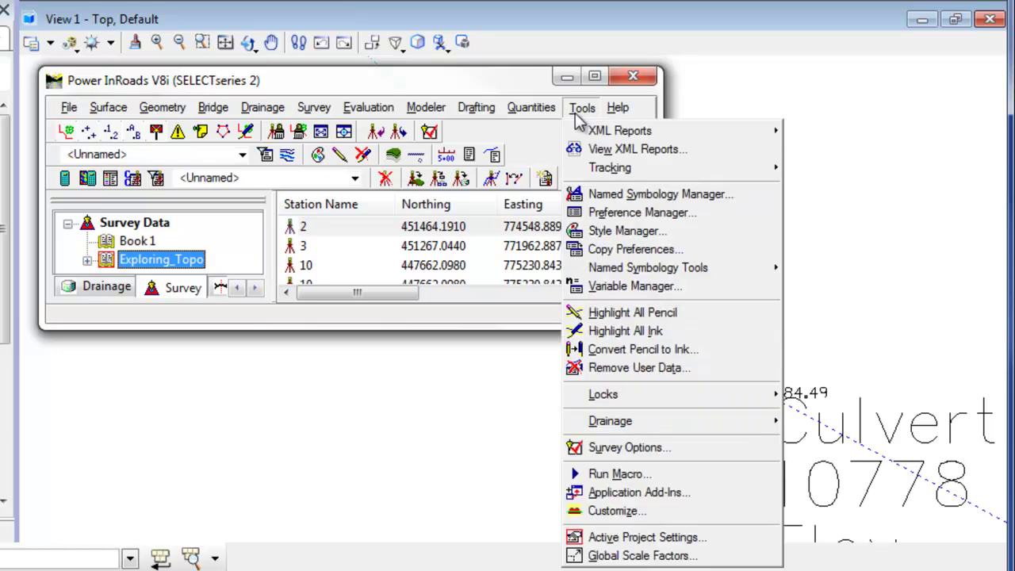
click(602, 445)
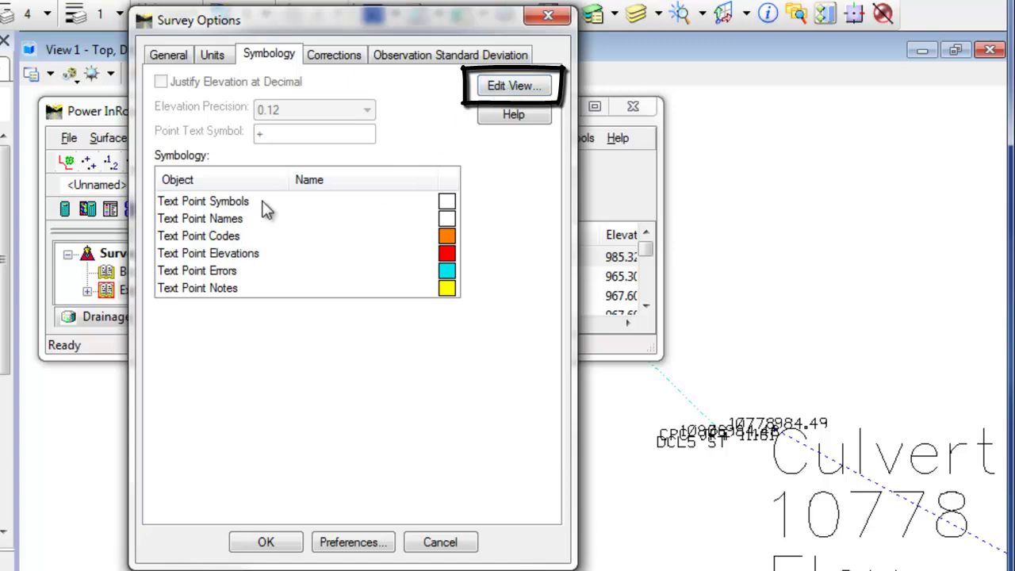
click(205, 222)
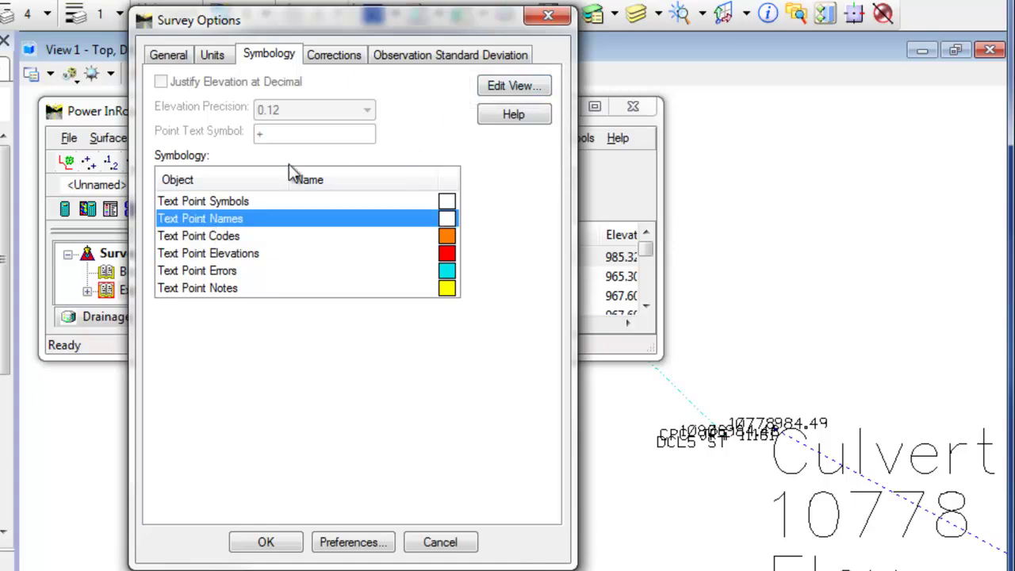
click(502, 89)
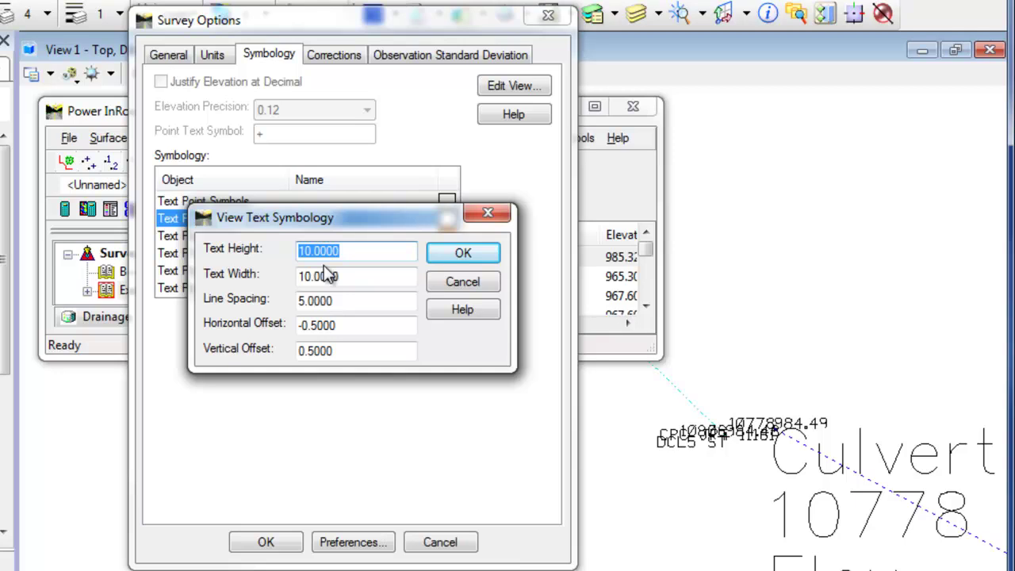
text(20)
key(Tab)
text(20)
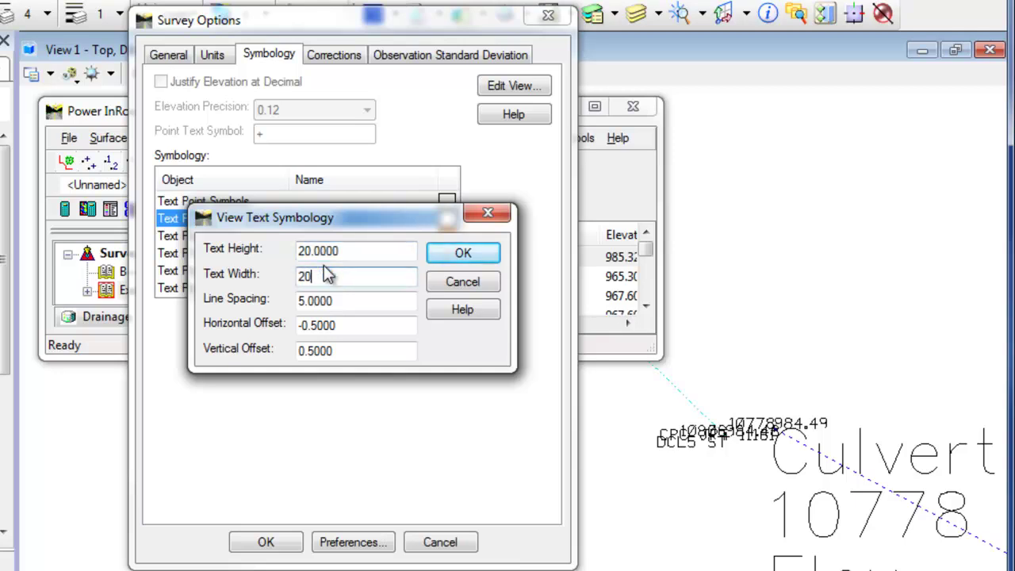
key(Tab)
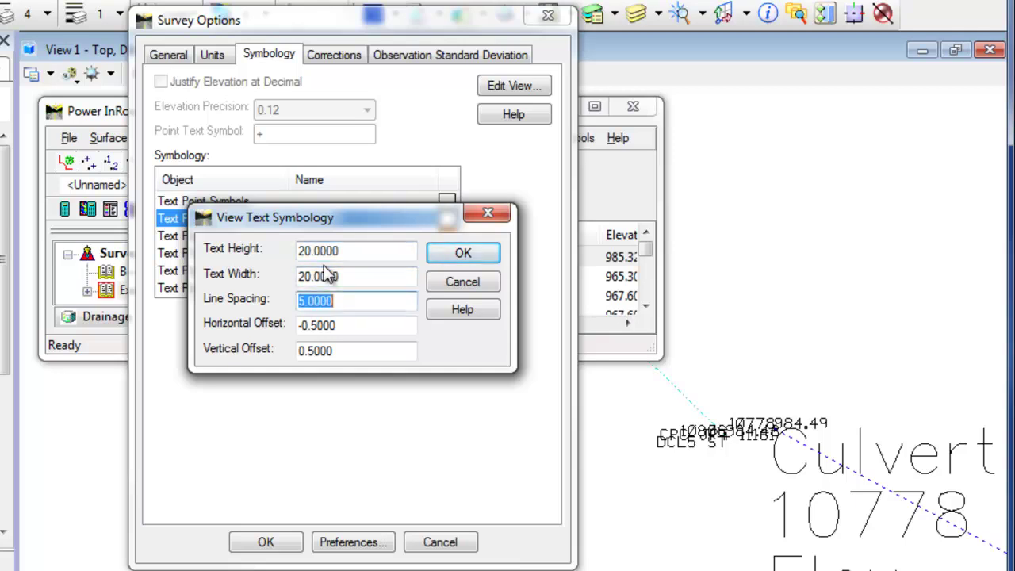
click(465, 252)
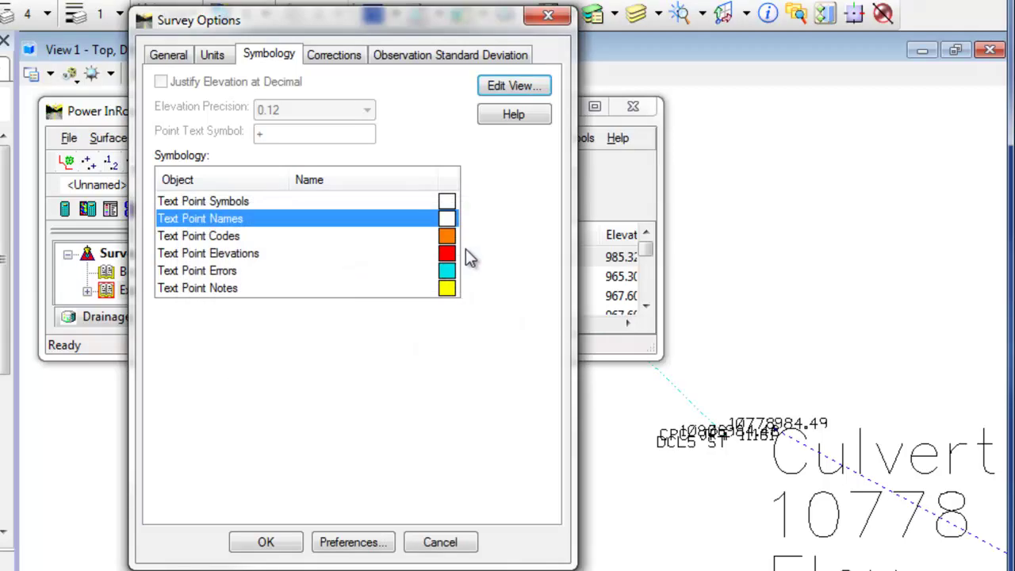
Apply the survey options so point name labels redraw with larger text
click(272, 543)
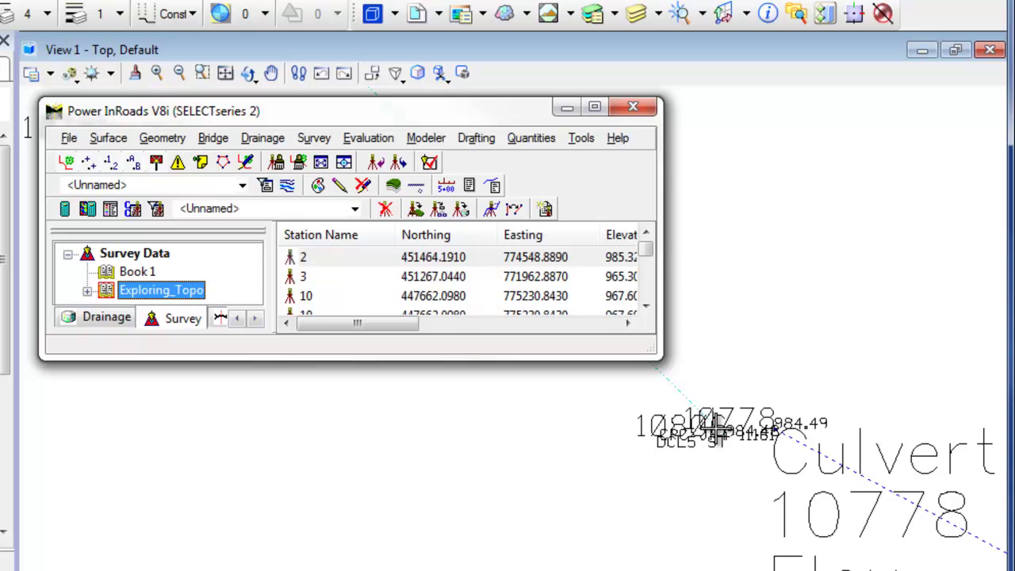
scroll(717, 425, up, 1)
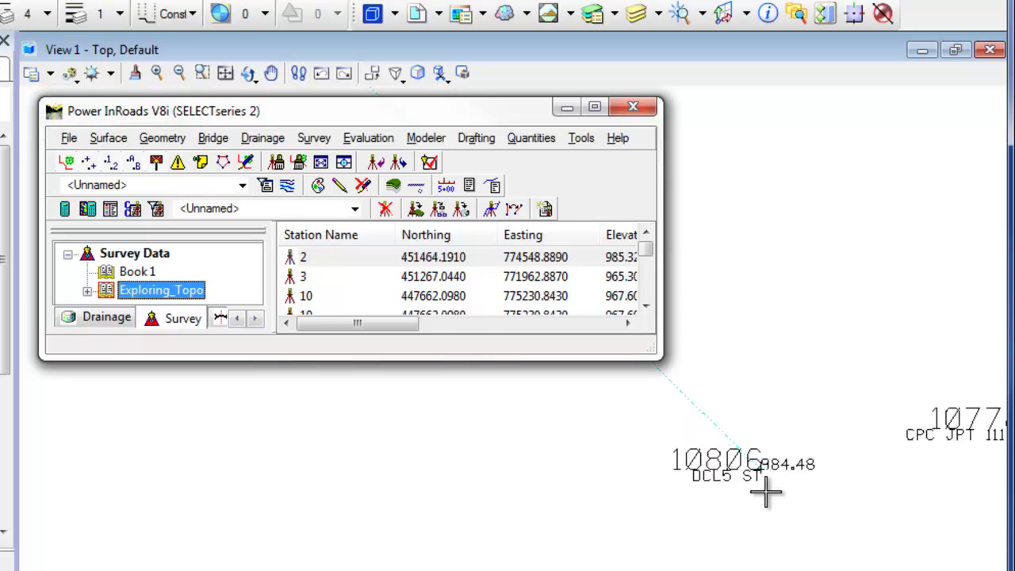
click(583, 140)
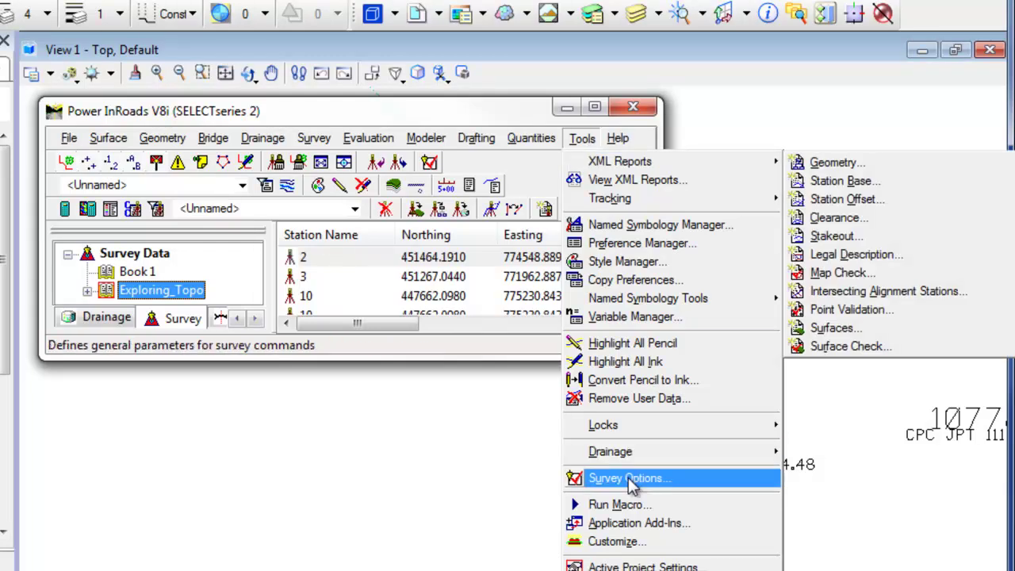
click(626, 478)
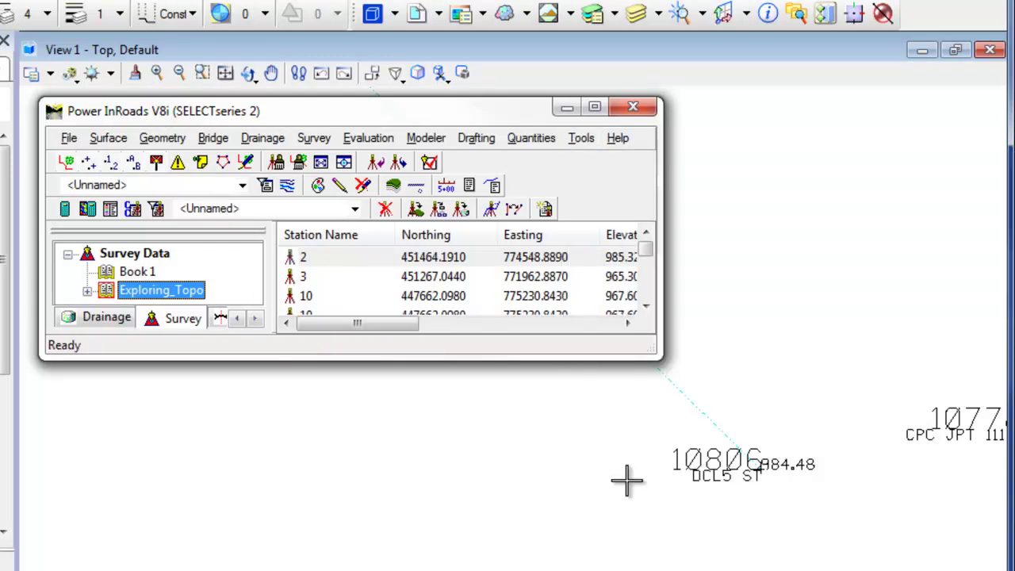
Set the Text Point Elevations view text height and width to 20
click(585, 140)
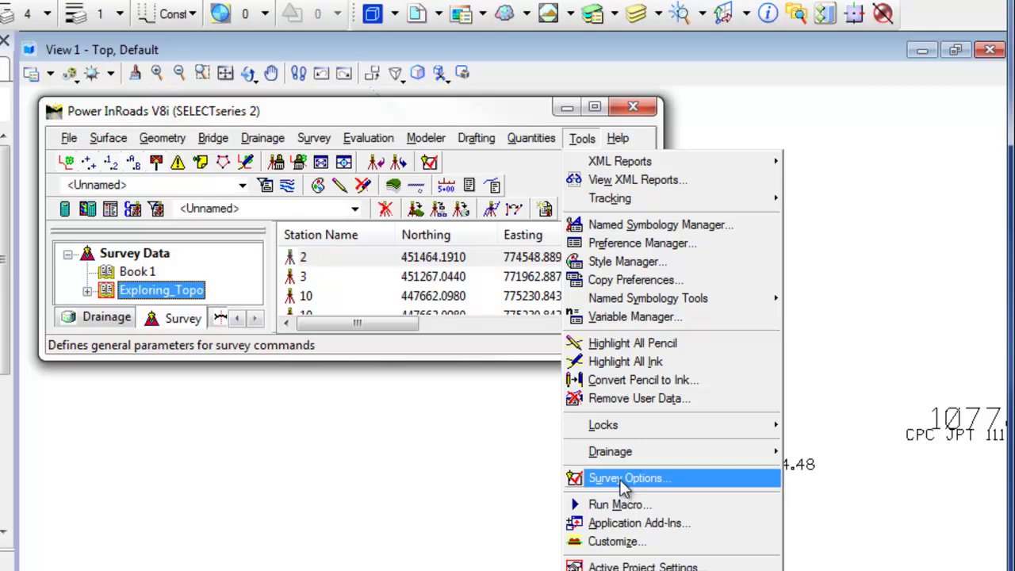
click(609, 476)
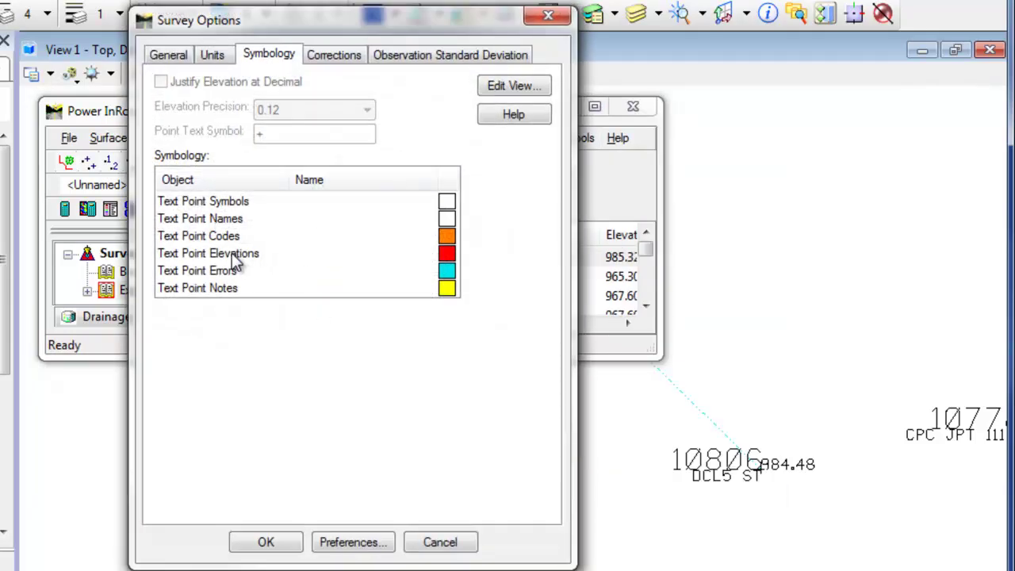
click(233, 254)
click(511, 87)
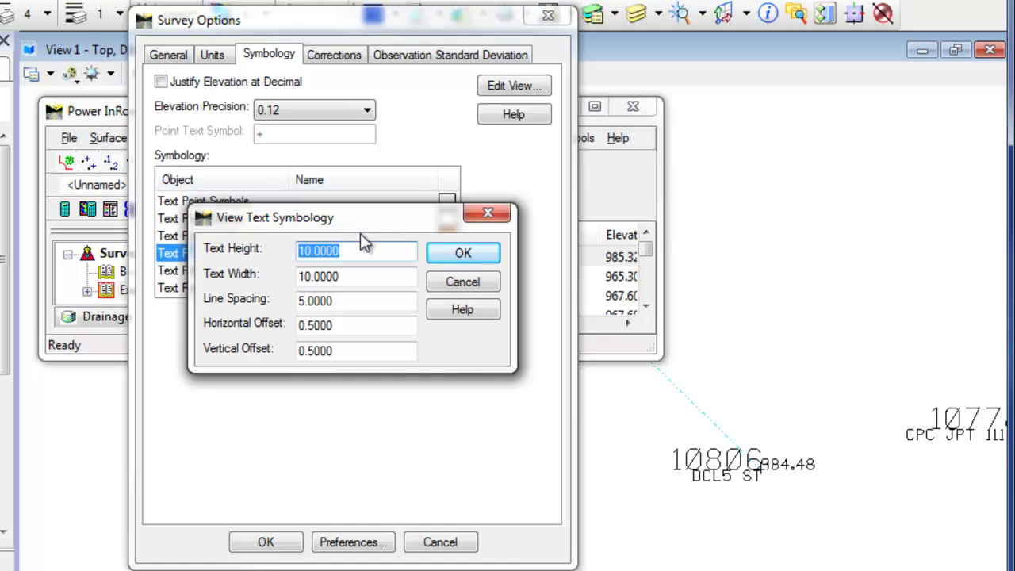
text(20)
key(Tab)
text(20)
key(Tab)
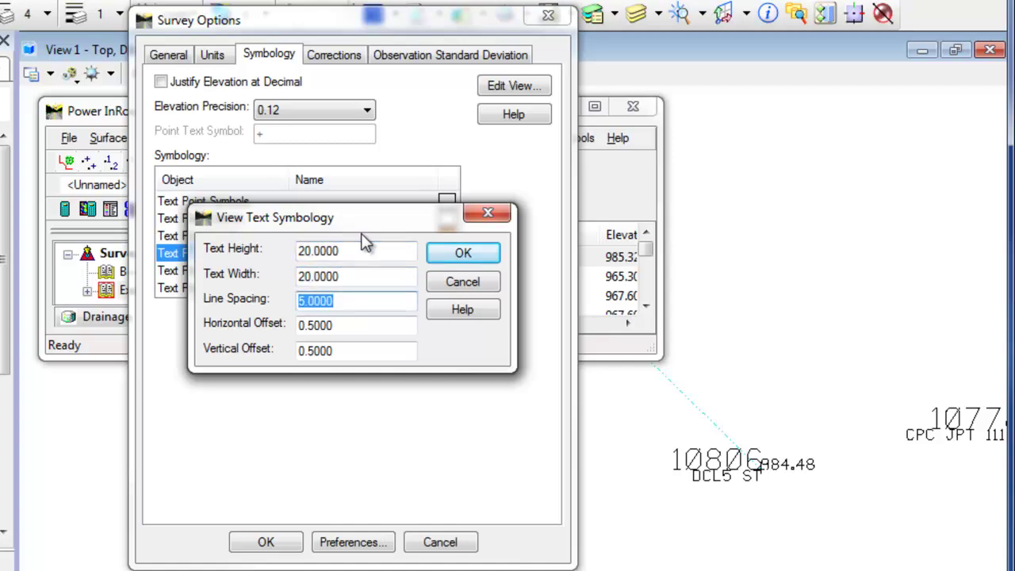
click(463, 252)
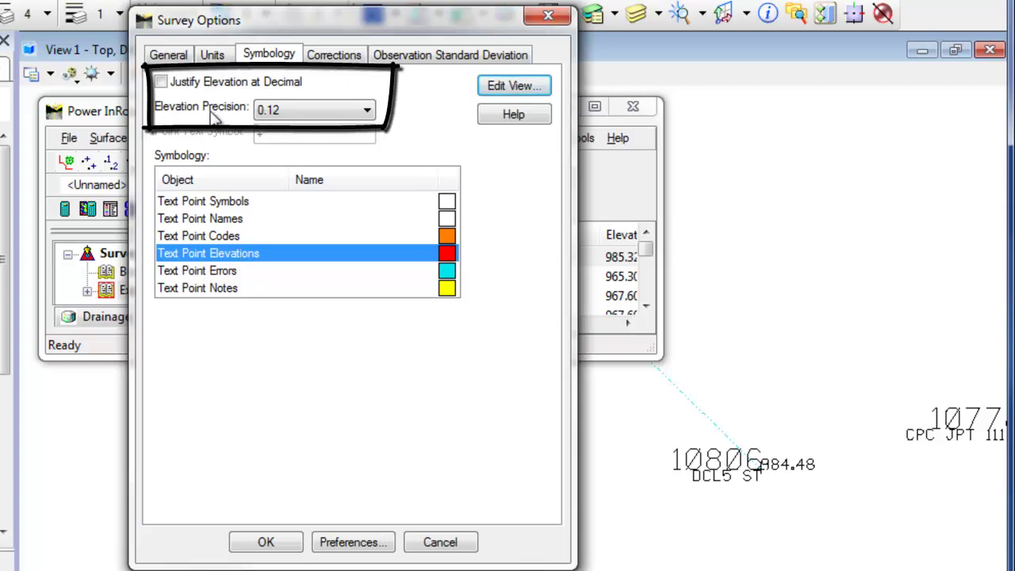
Set elevation precision to 0.123 and apply the survey options
click(205, 235)
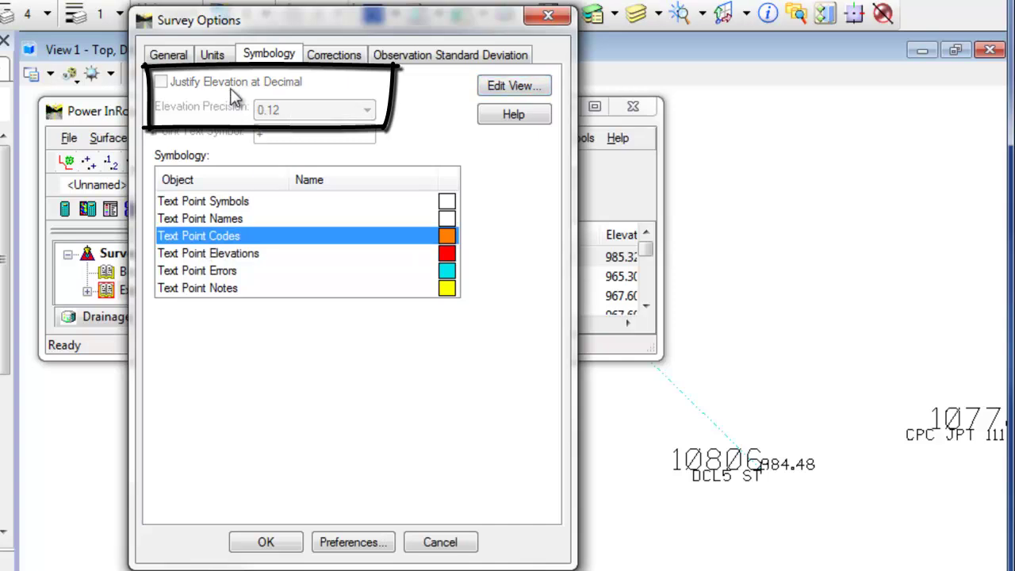
click(214, 255)
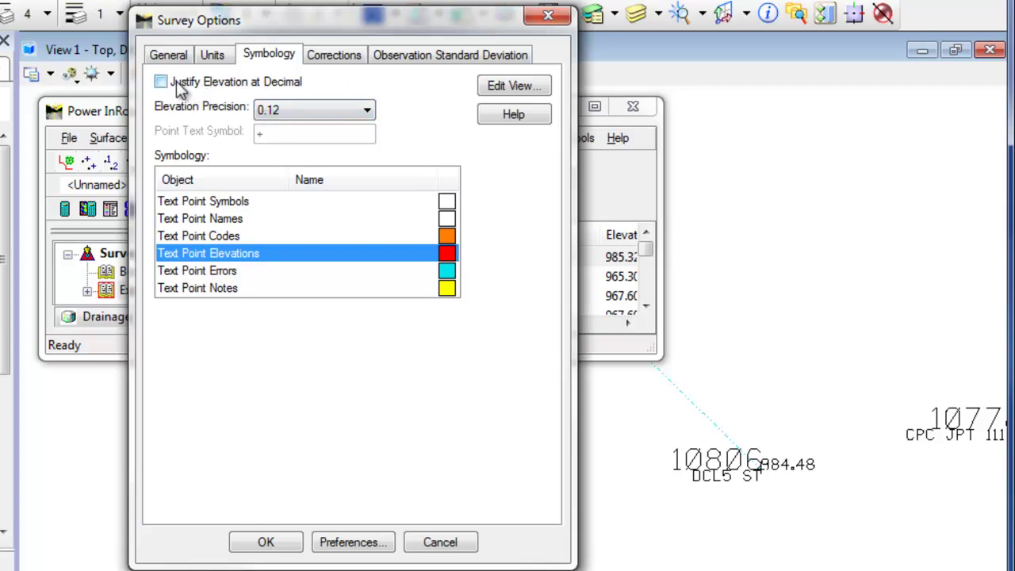
click(292, 110)
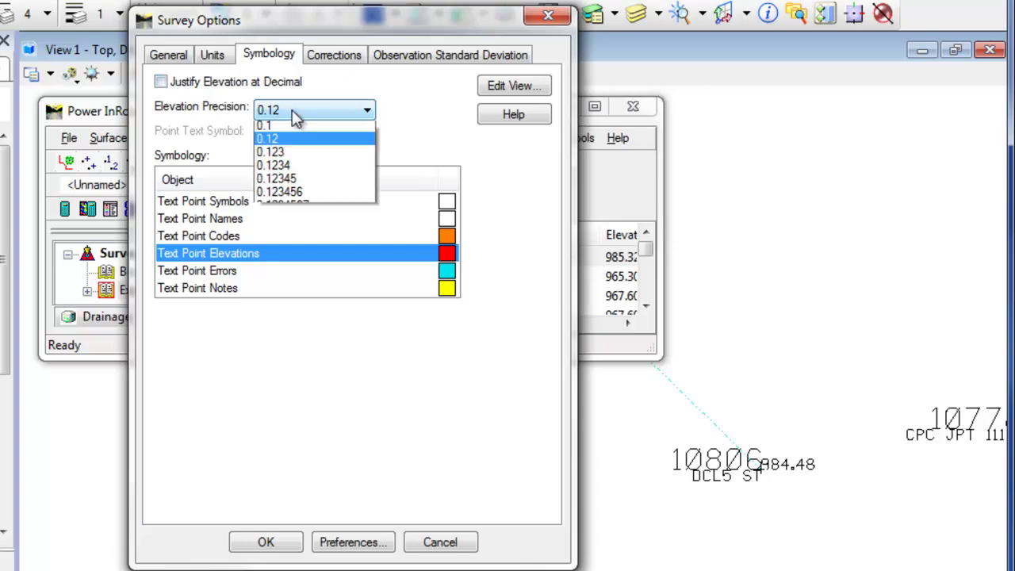
click(283, 169)
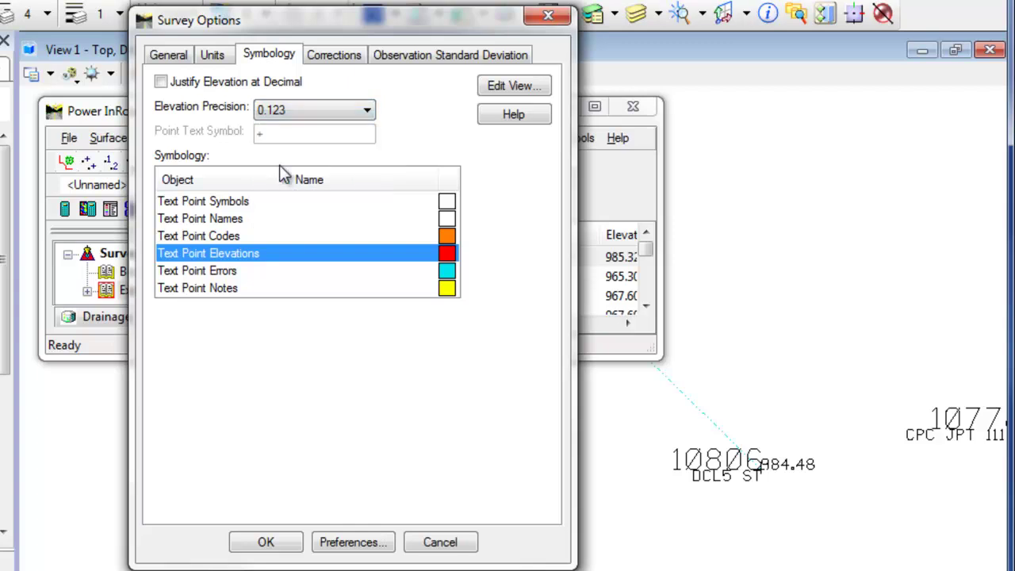
click(268, 544)
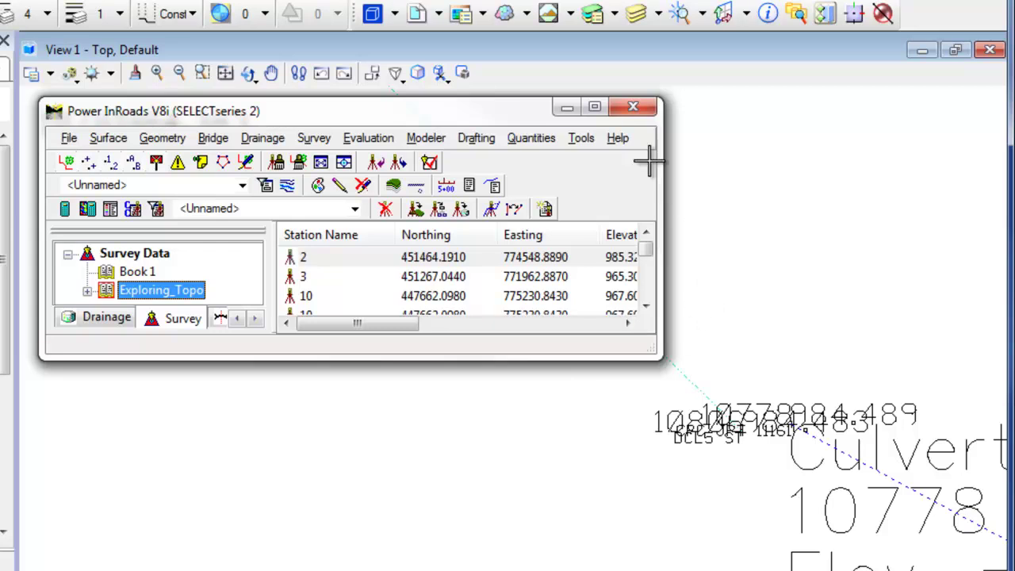
Review the Text Point Names and Text Point Elevations symbology, cancelling each without changes
click(581, 138)
click(596, 480)
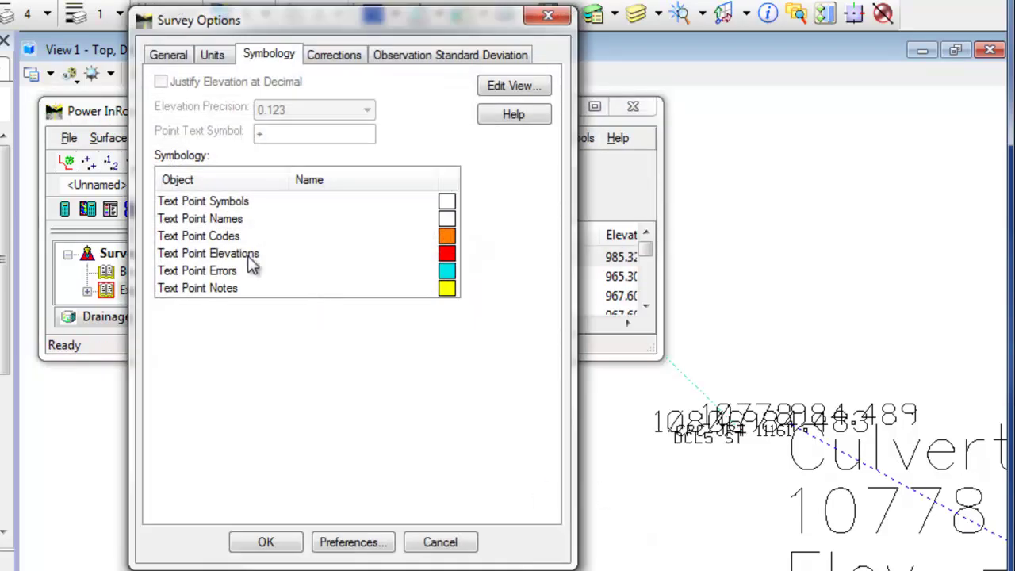
click(212, 222)
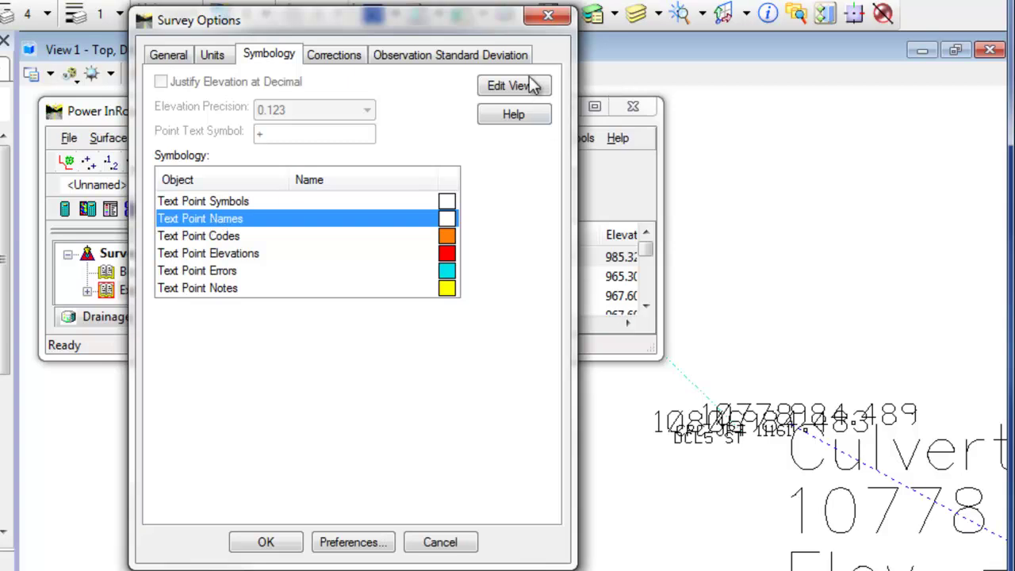
double_click(198, 224)
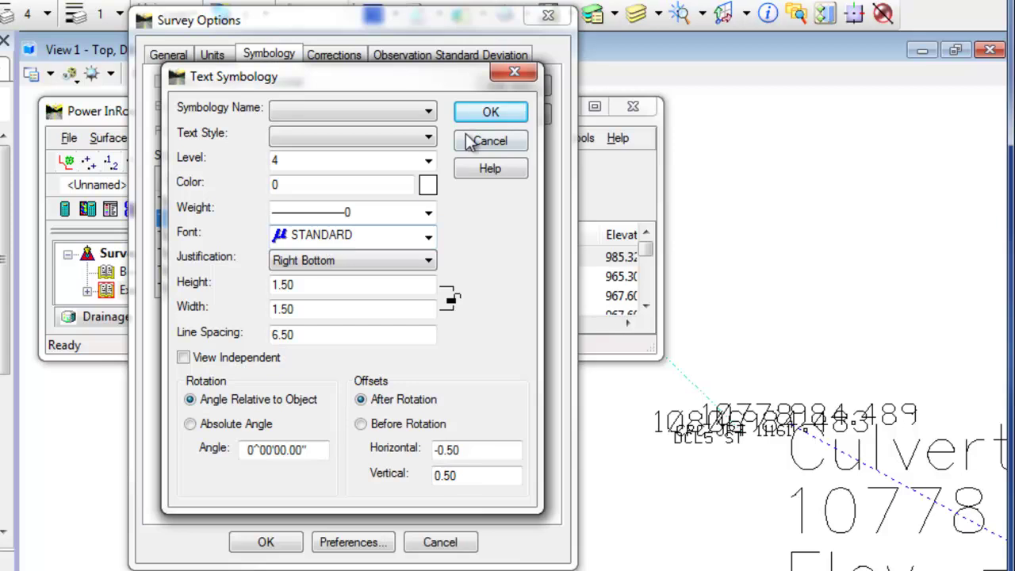
click(490, 141)
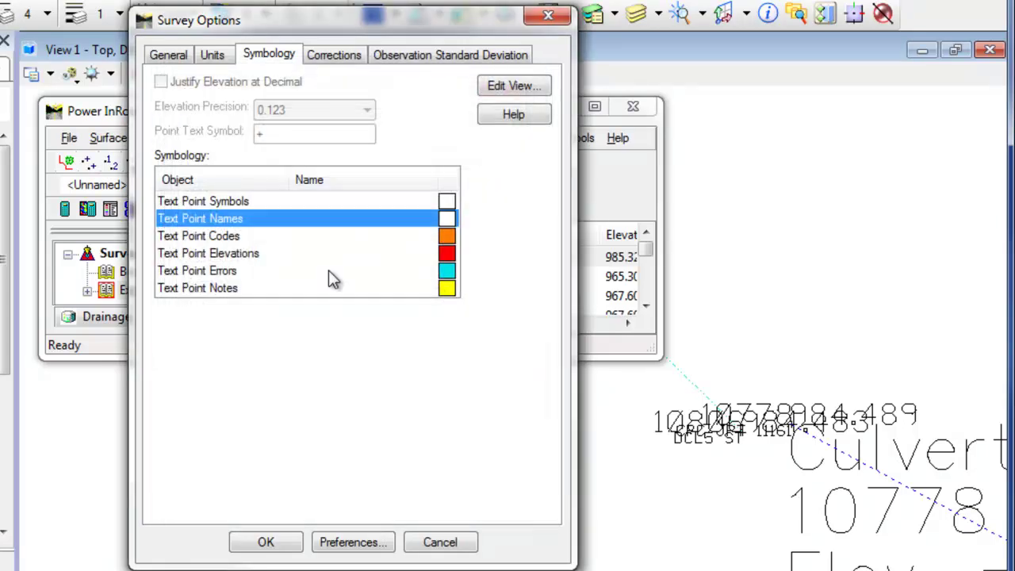
click(184, 255)
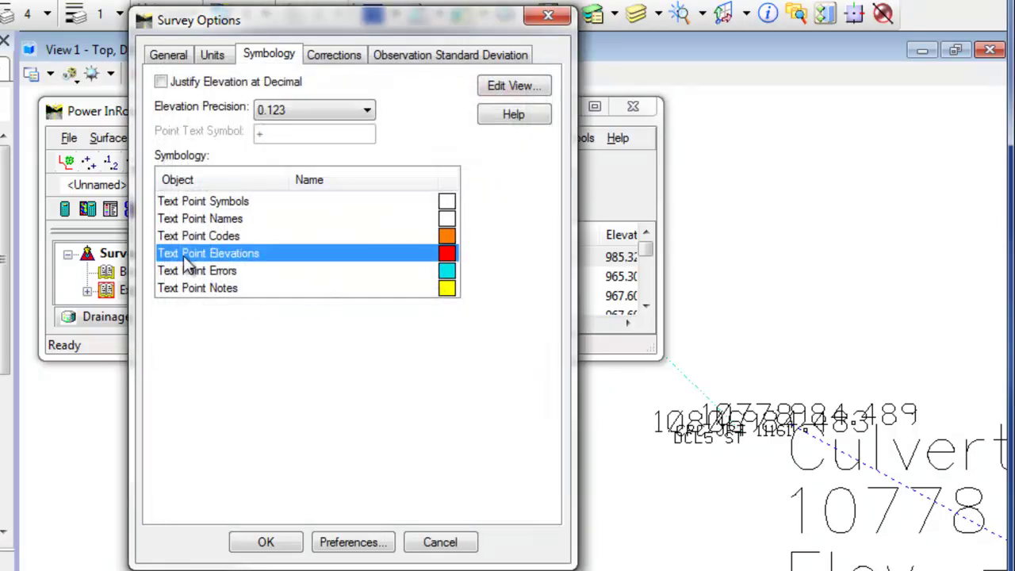
double_click(184, 255)
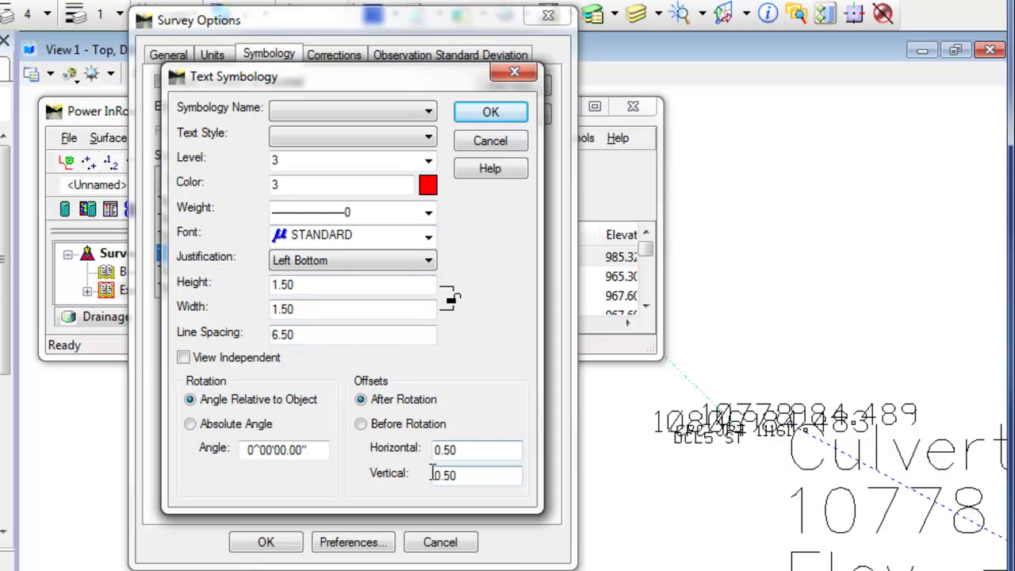
click(490, 141)
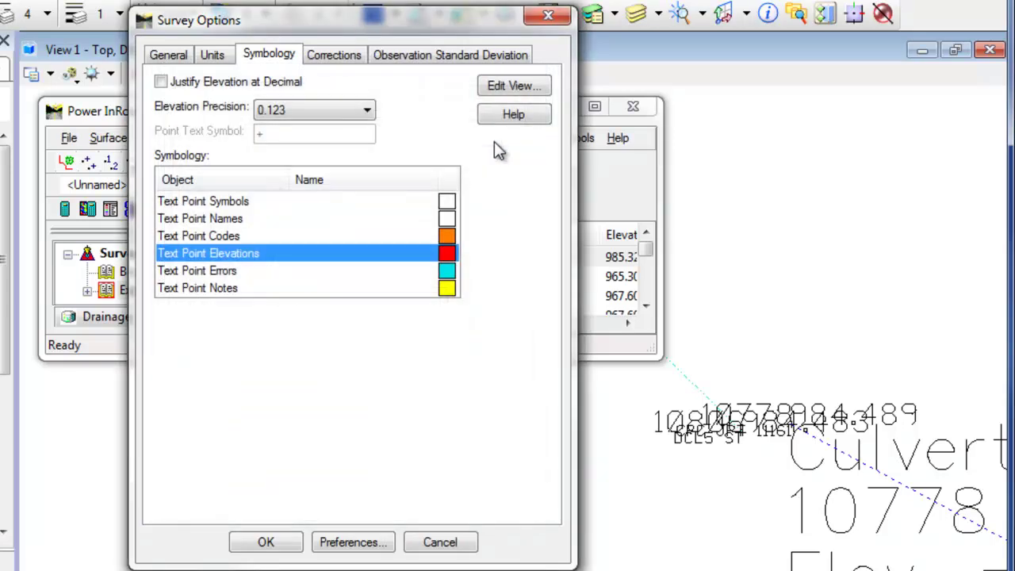
Load the EnvisionCAD survey preference and close the Preferences window
click(357, 545)
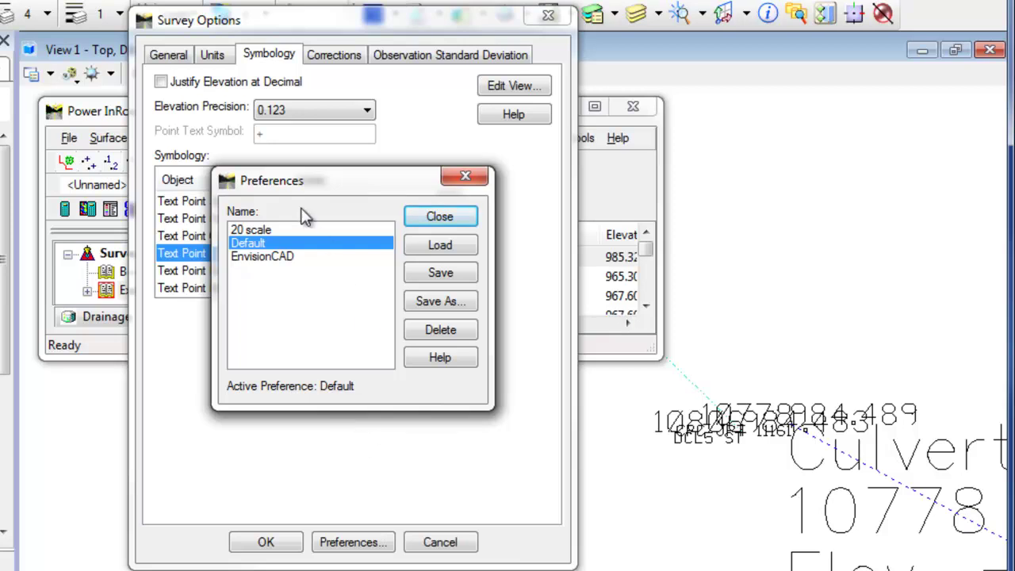
drag(301, 180, 583, 176)
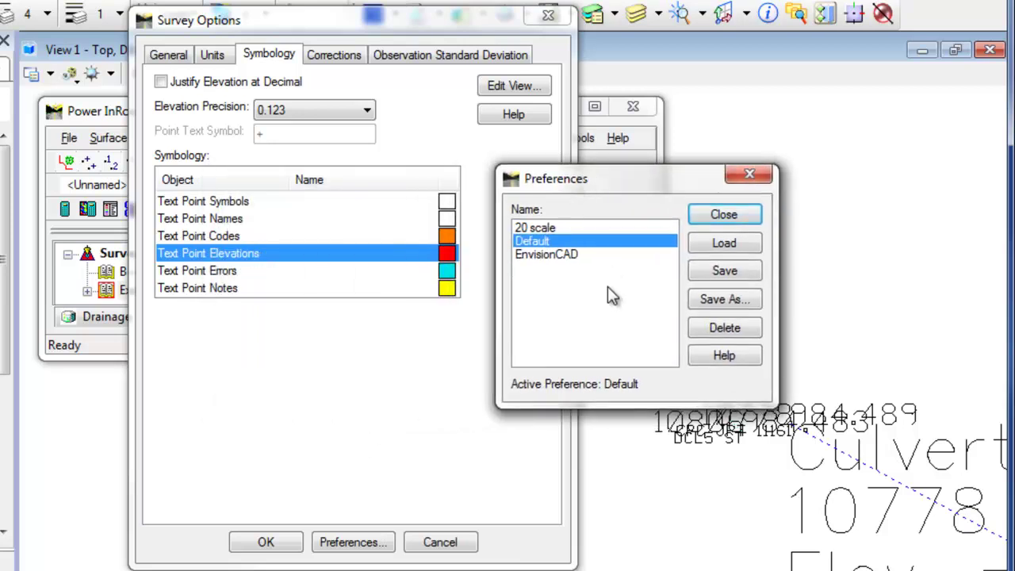
click(546, 257)
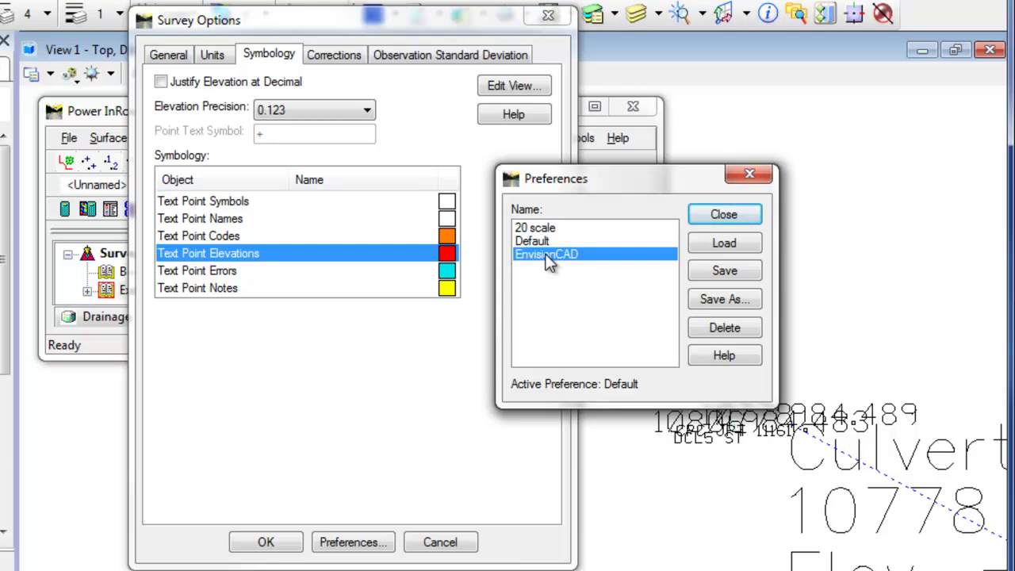
click(719, 244)
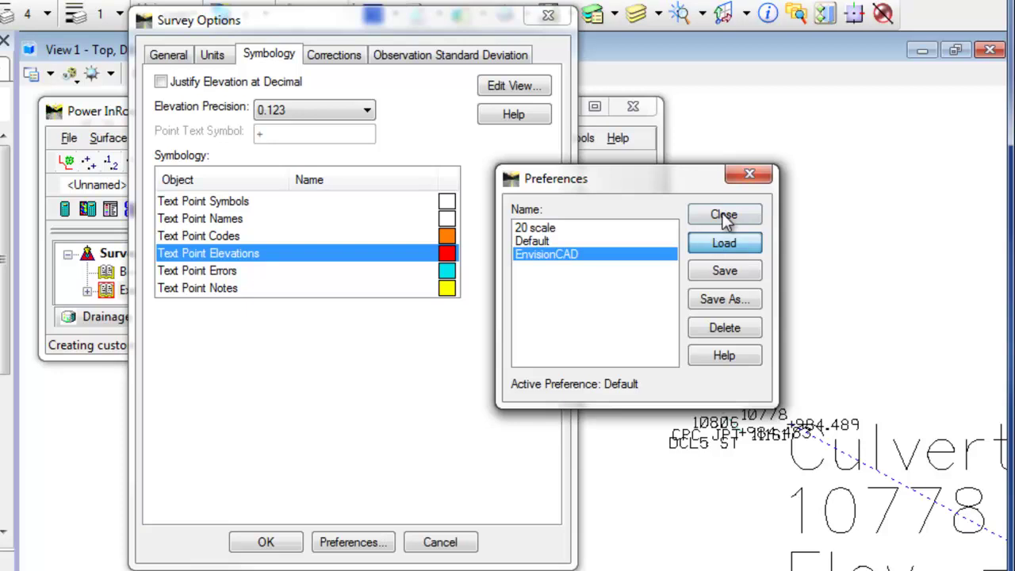
click(723, 215)
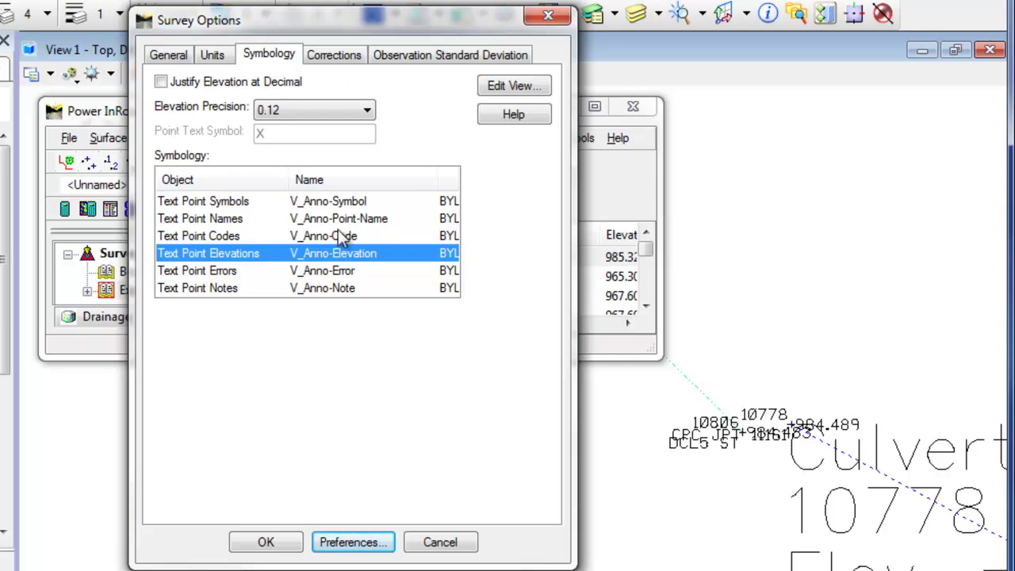
Inspect the V_Anno-Point-Name and V_Anno-Elevation symbologies and point symbol, then accept Survey Options
double_click(216, 219)
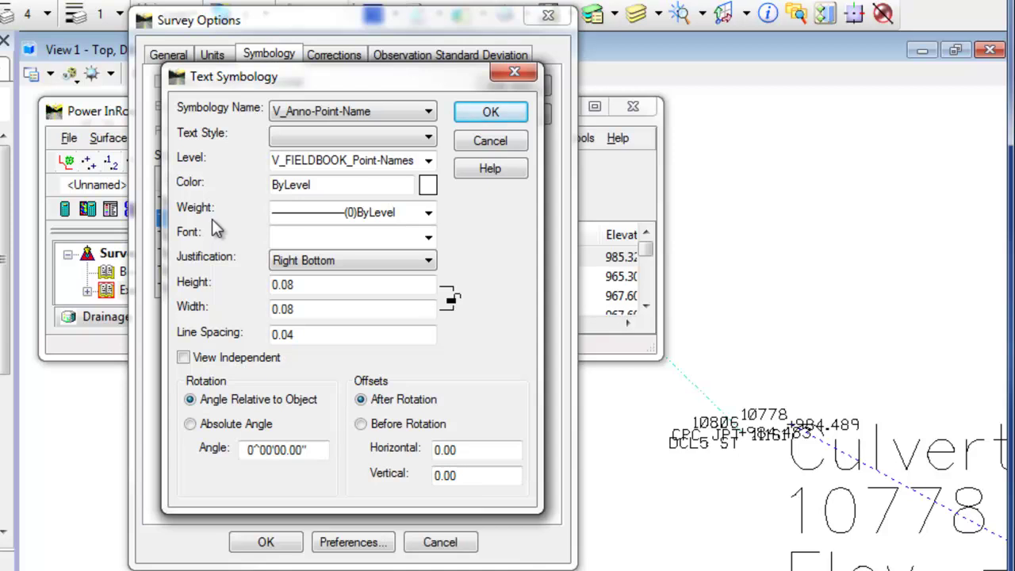
click(492, 113)
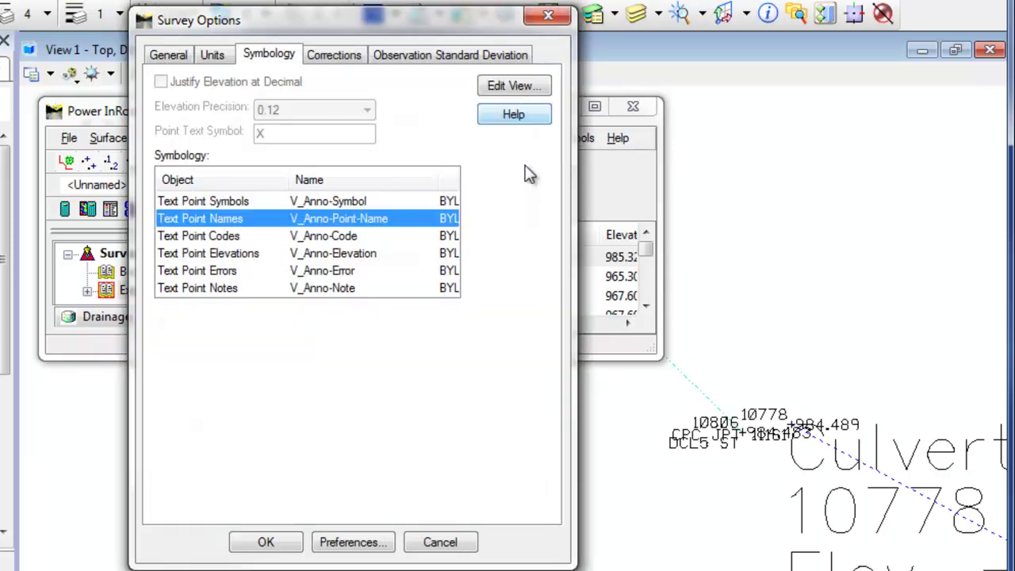
double_click(205, 259)
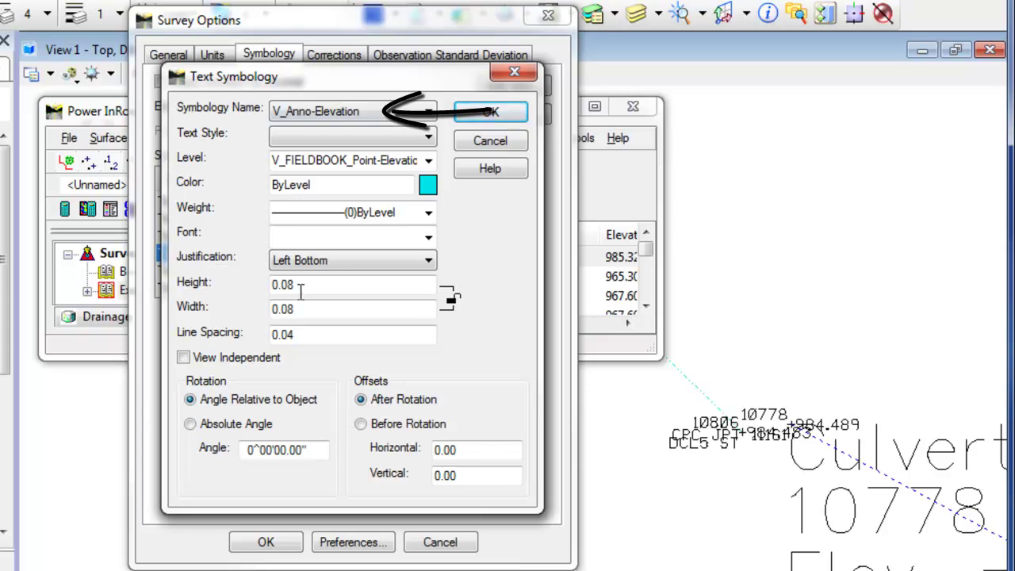
click(492, 111)
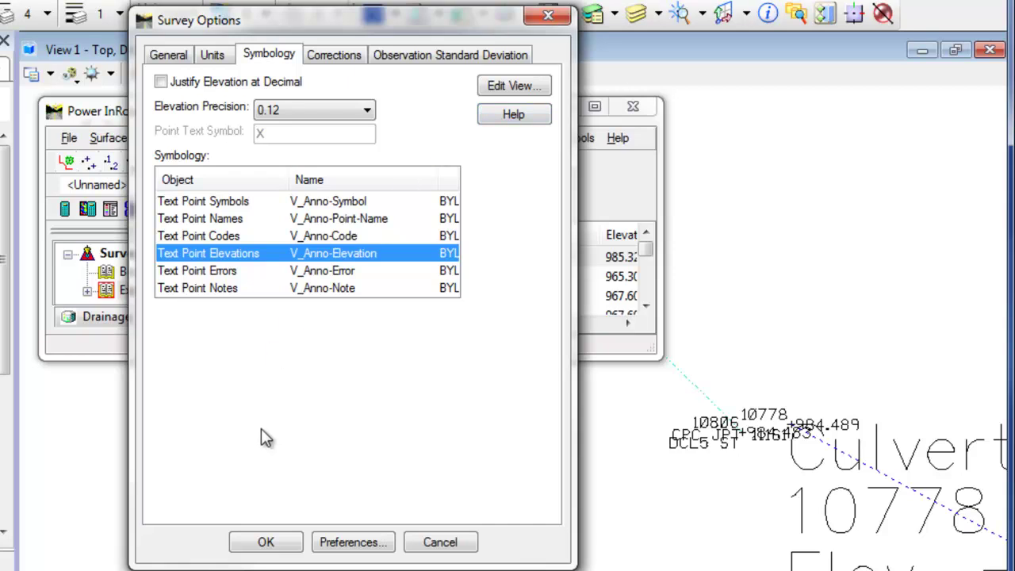
click(212, 202)
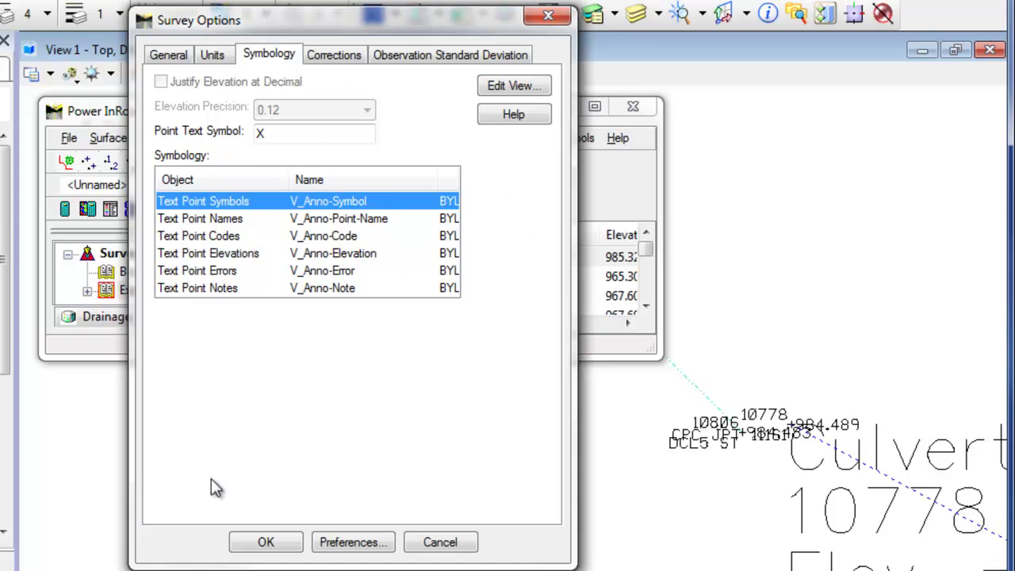
click(265, 544)
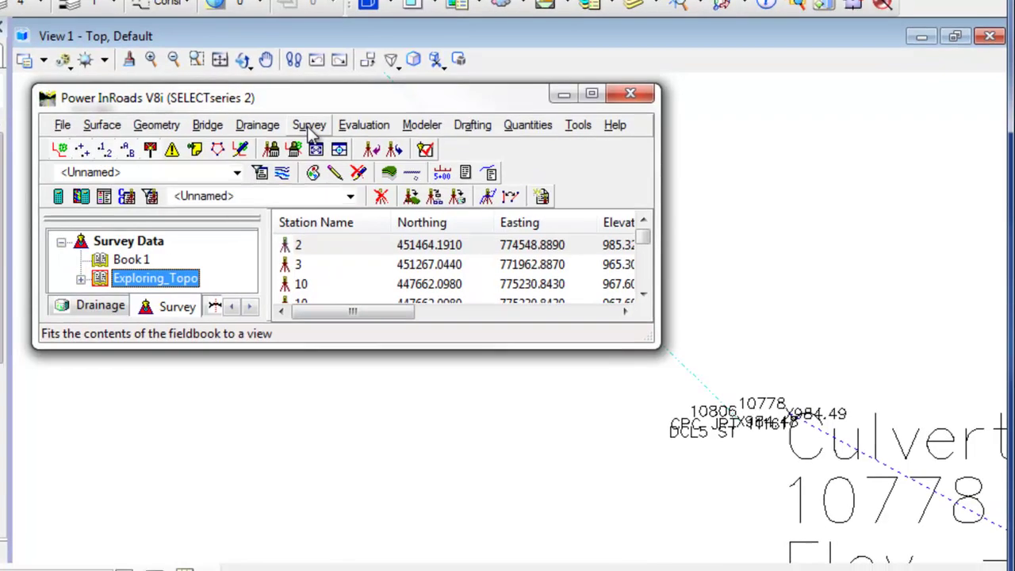
Write the survey data to graphics with Curve Stroking Mode set to Horizontal Only
click(312, 138)
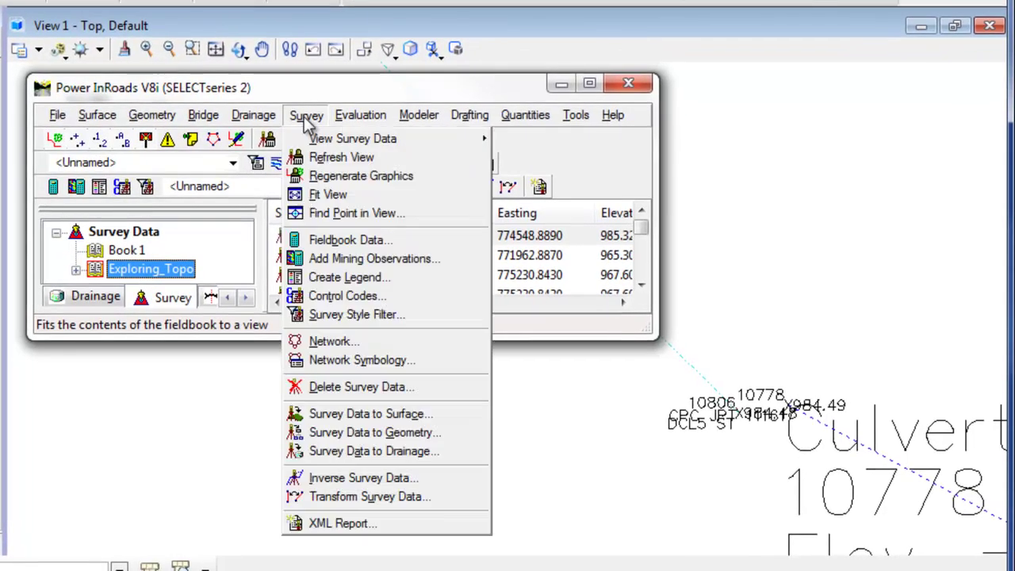
mouse_move(295, 145)
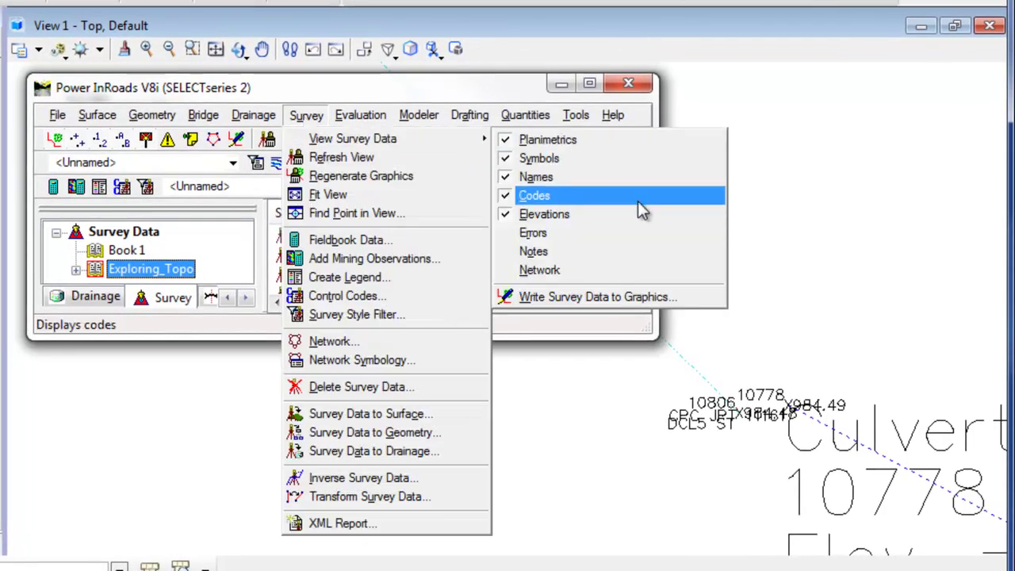
click(603, 297)
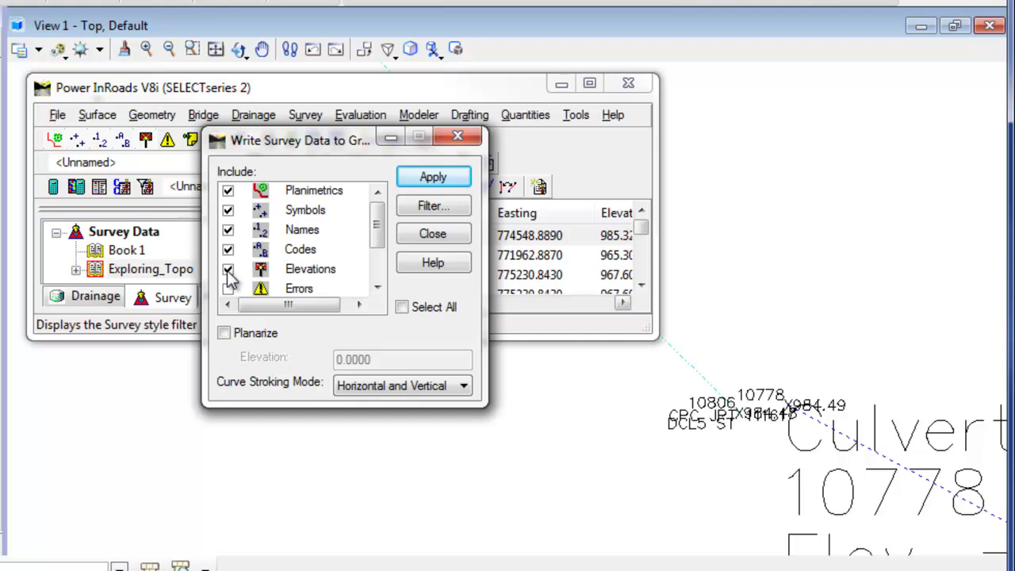
click(367, 390)
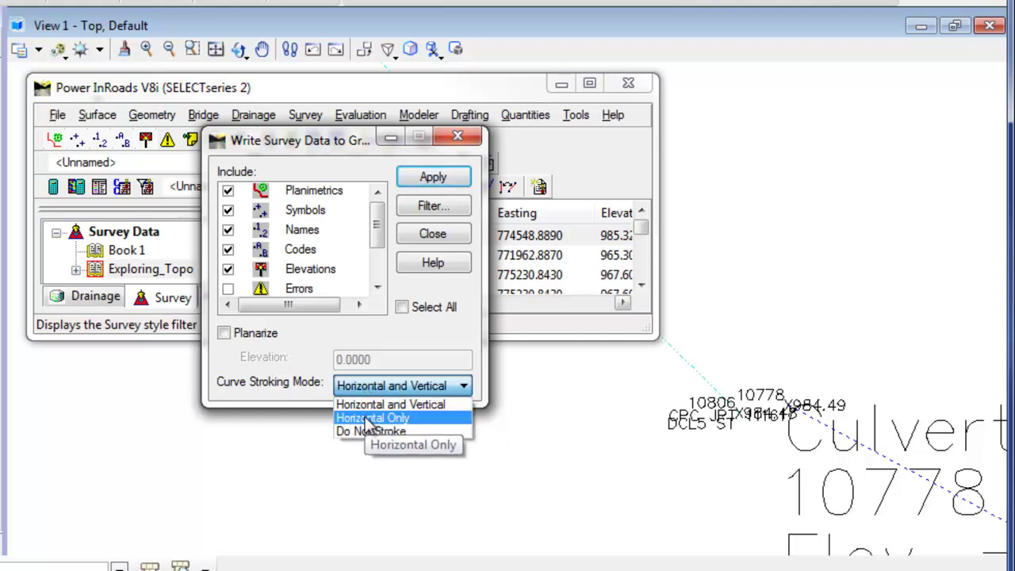
click(373, 417)
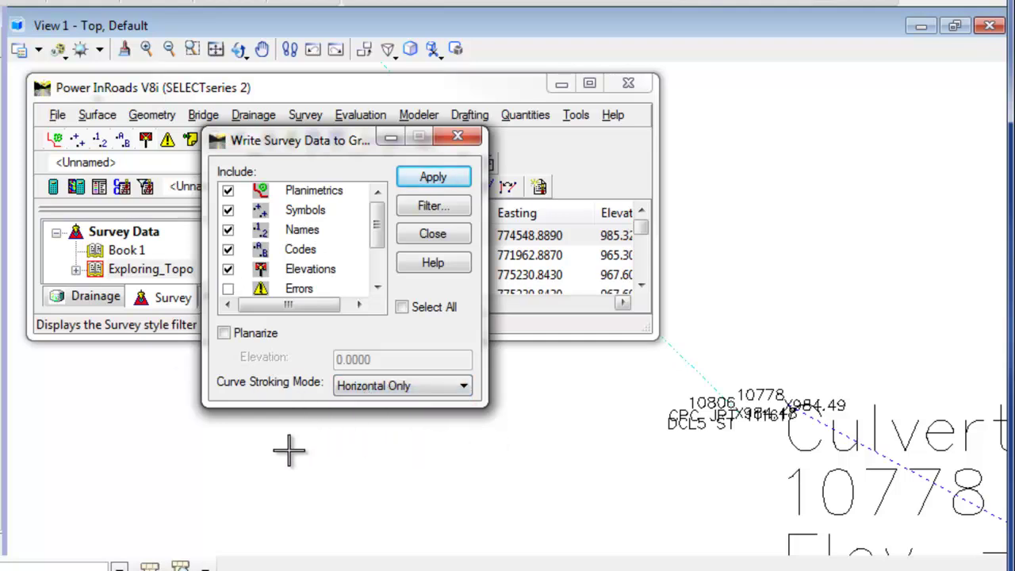
click(436, 179)
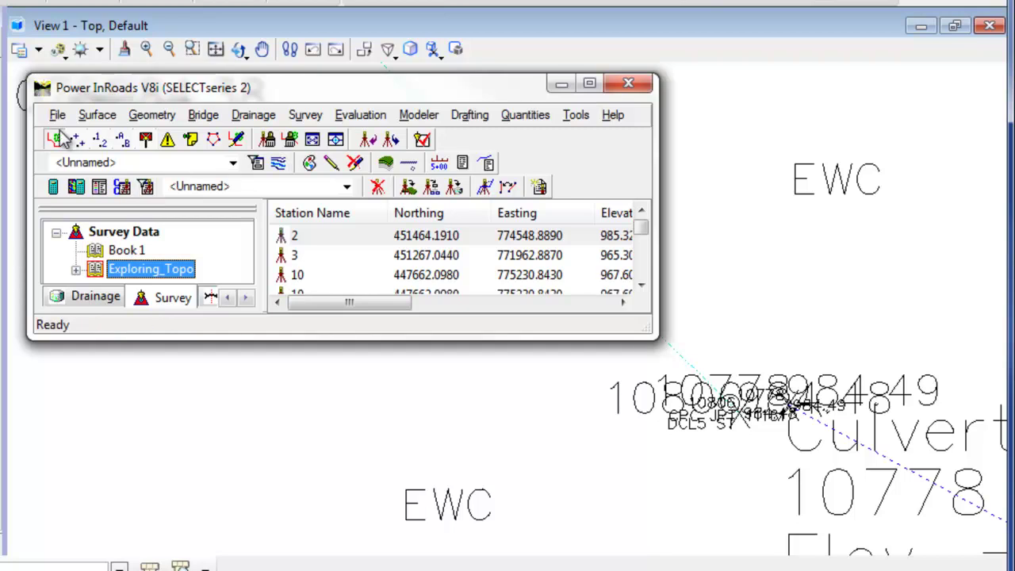
Hide the live point names and codes, then zoom in on point 10786 and back out
click(100, 140)
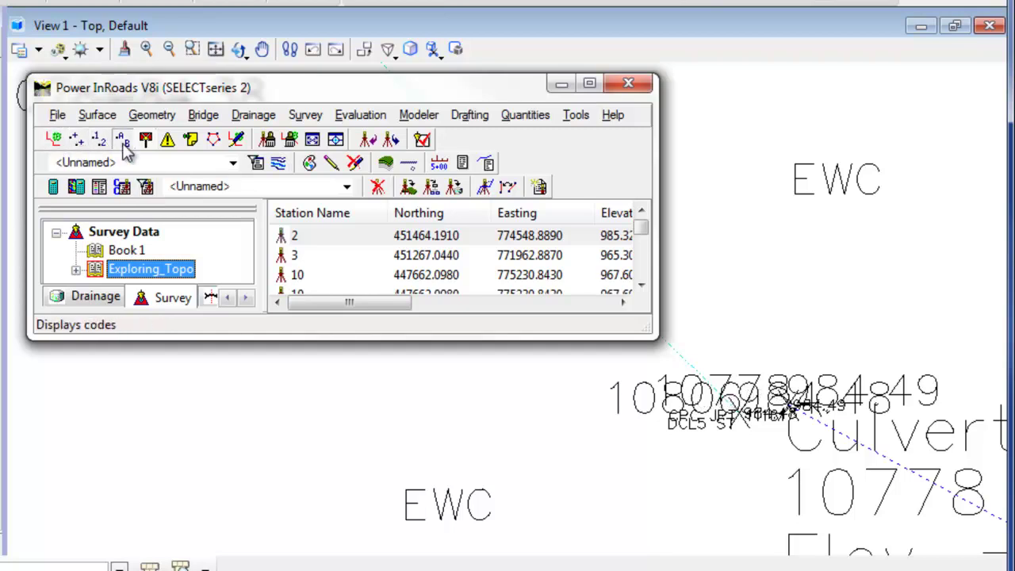
click(122, 140)
scroll(471, 476, down, 6)
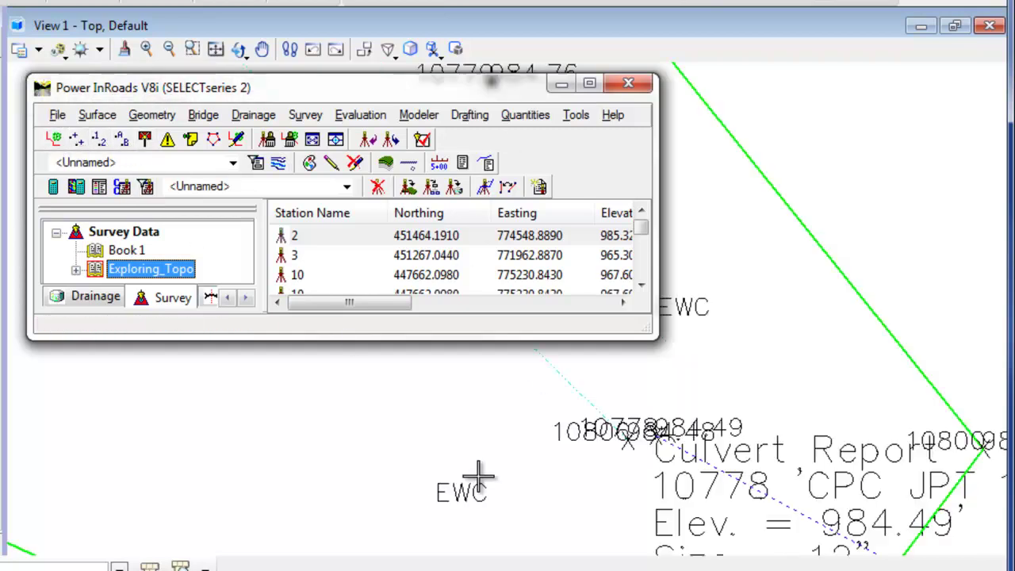
scroll(835, 407, down, 2)
scroll(534, 437, up, 5)
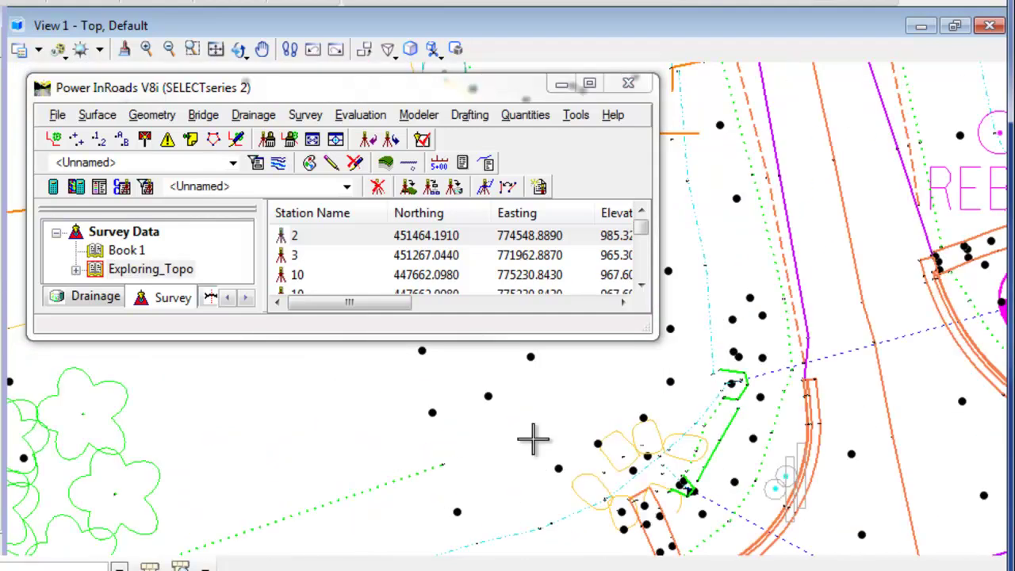
scroll(598, 446, up, 2)
scroll(750, 508, up, 1)
scroll(657, 471, up, 4)
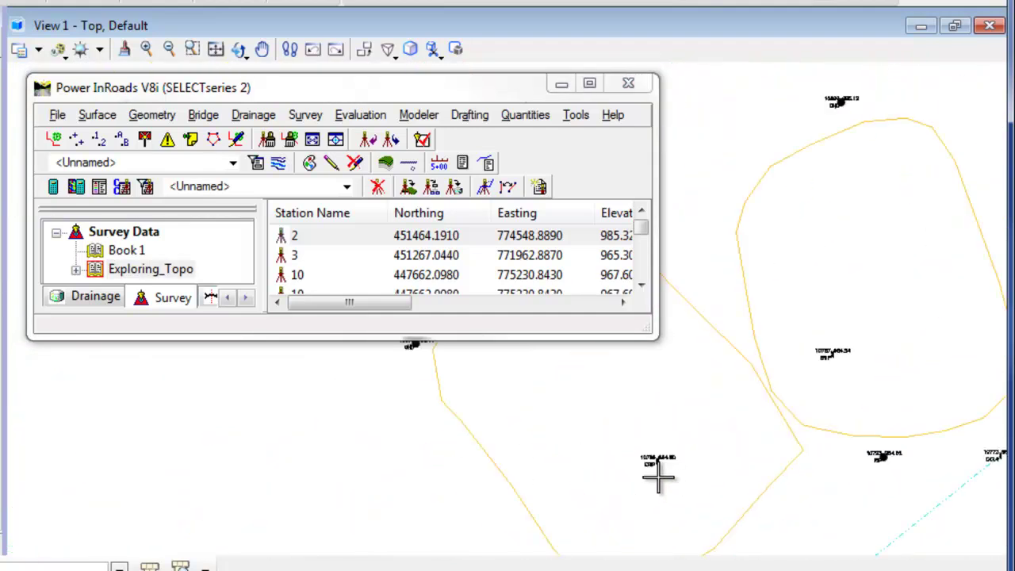
scroll(661, 414, up, 1)
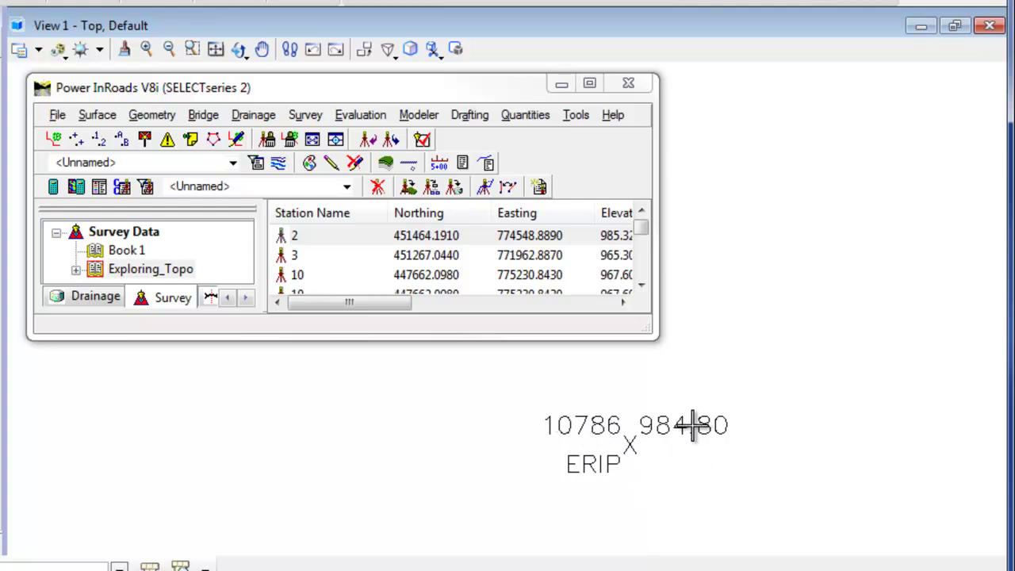
scroll(631, 452, down, 4)
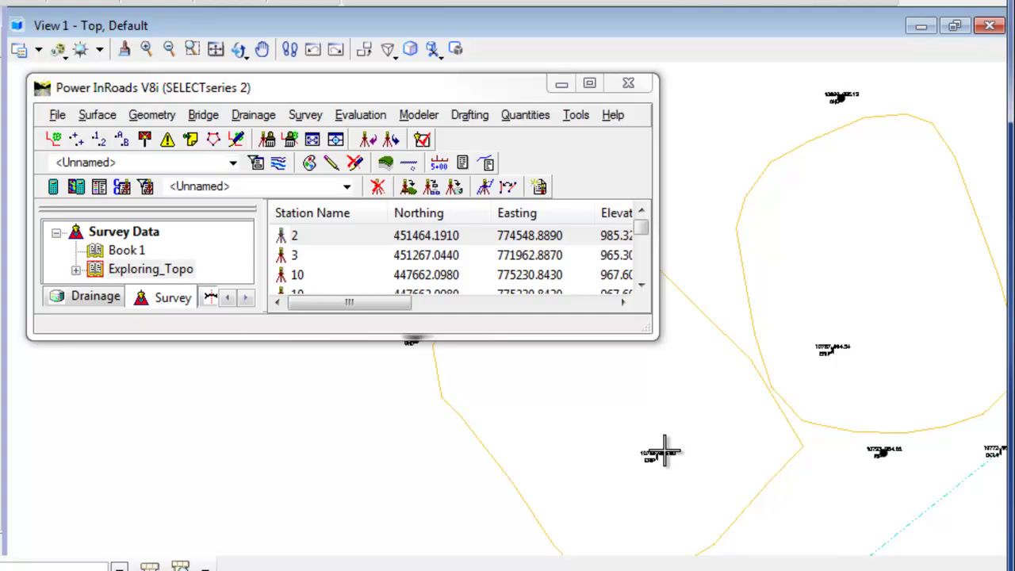
Change the survey Text Scale to 10 in Survey Options and accept the change
click(576, 115)
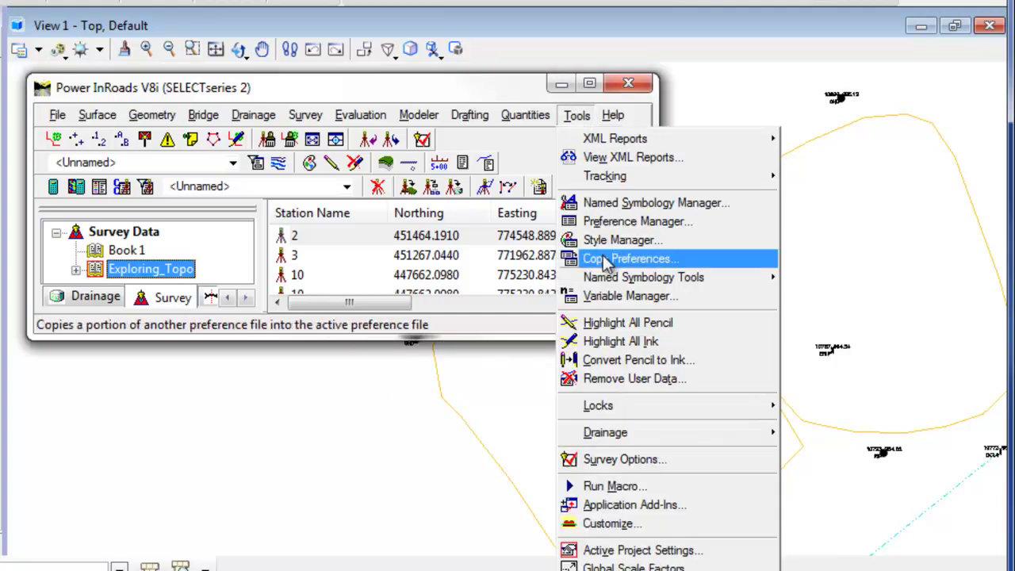
click(590, 461)
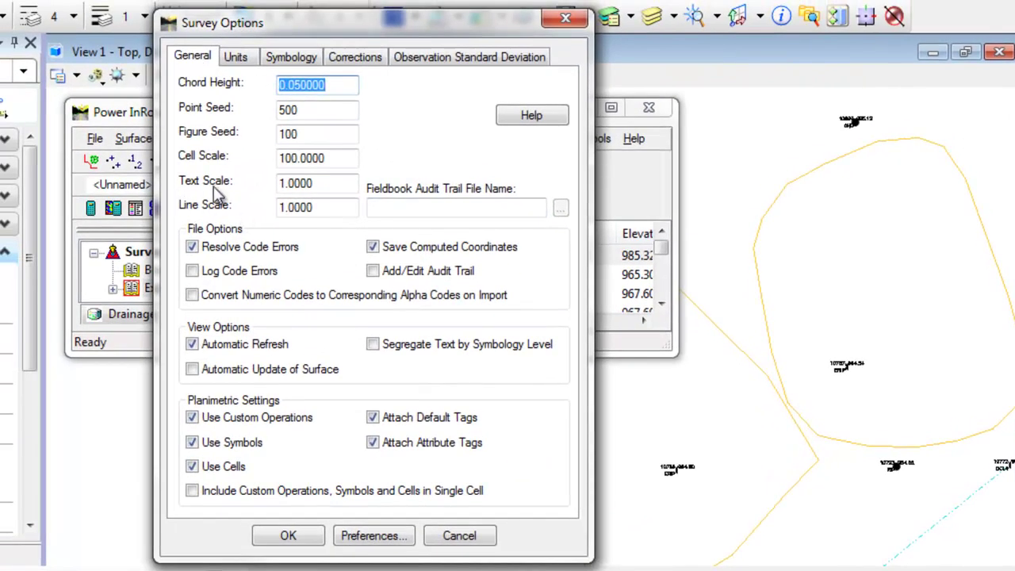
click(300, 183)
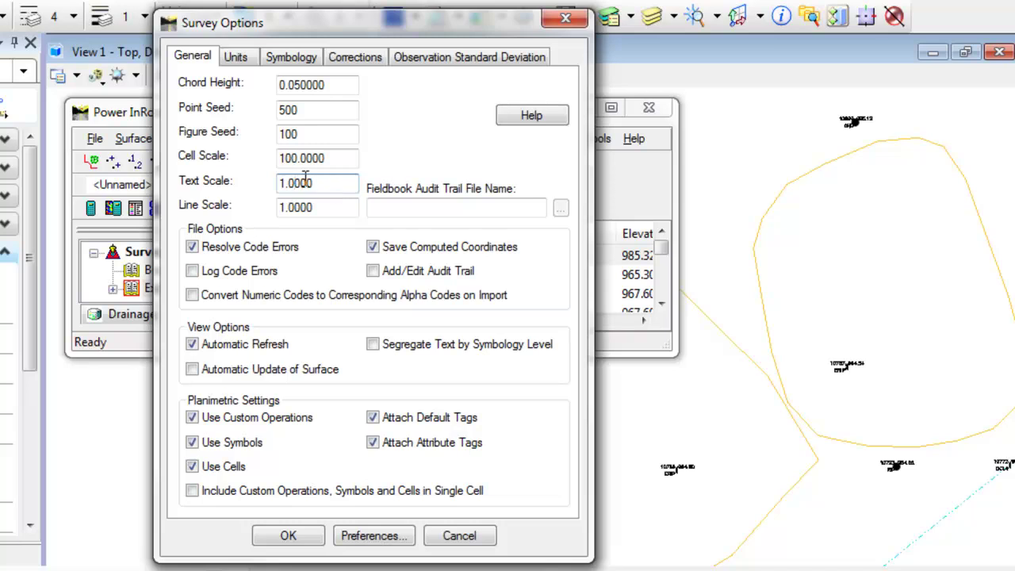
drag(333, 185, 222, 184)
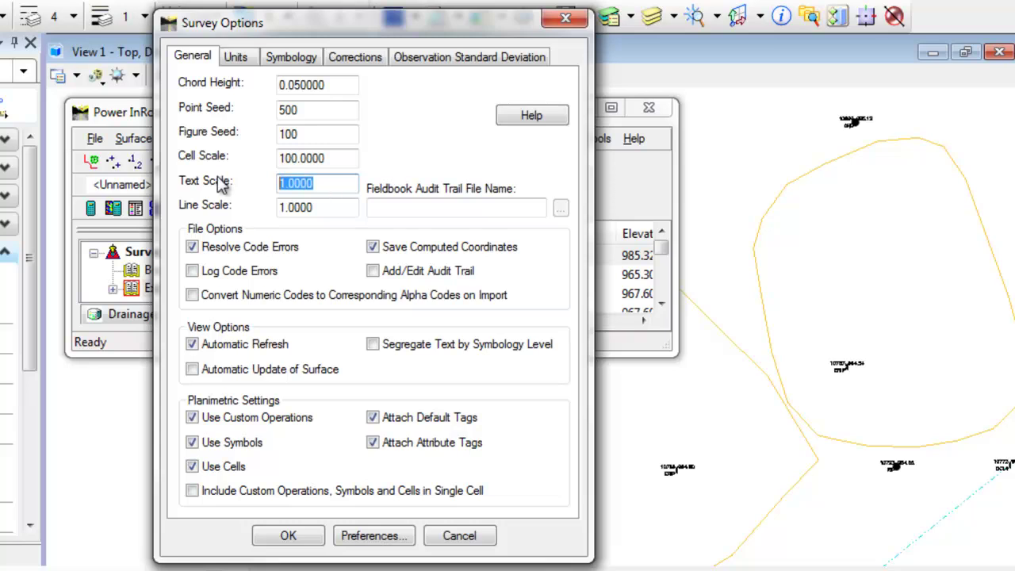
text(10)
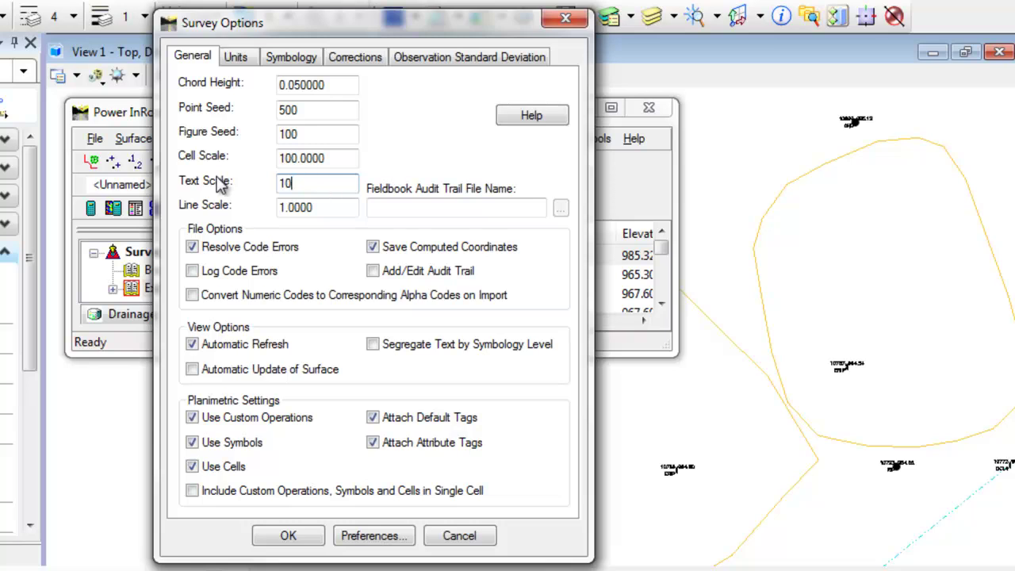
key(Tab)
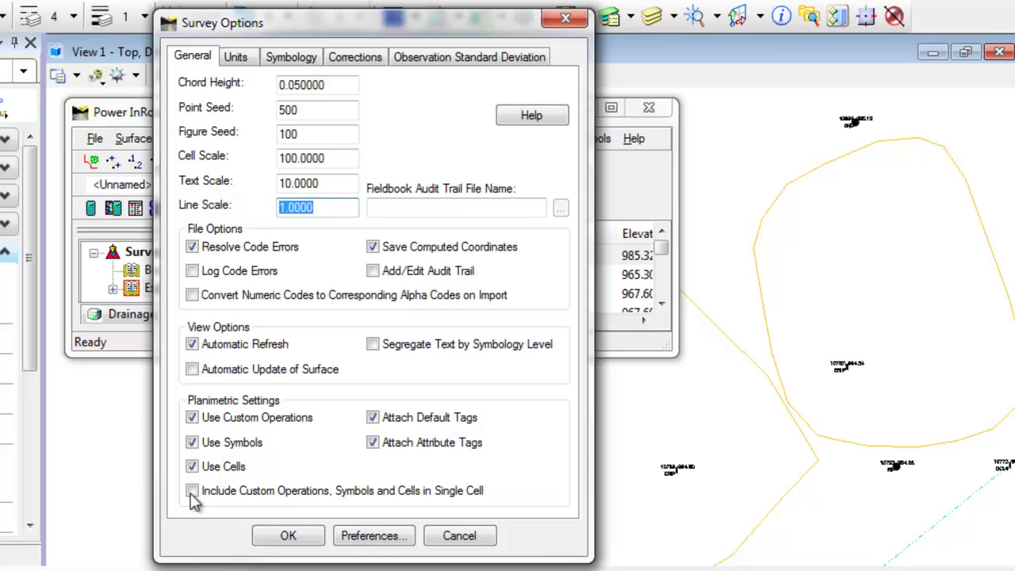
click(281, 540)
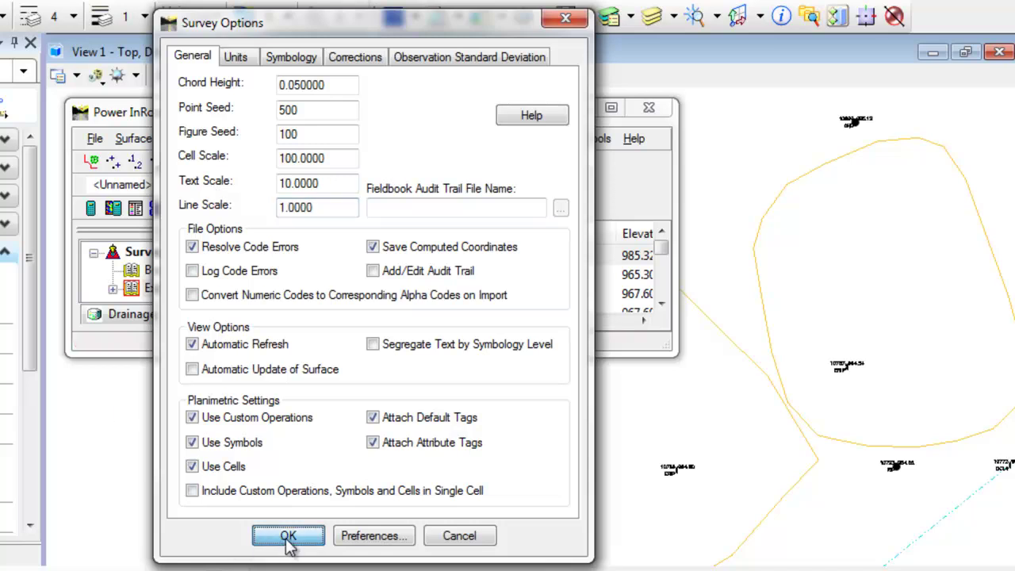
click(288, 538)
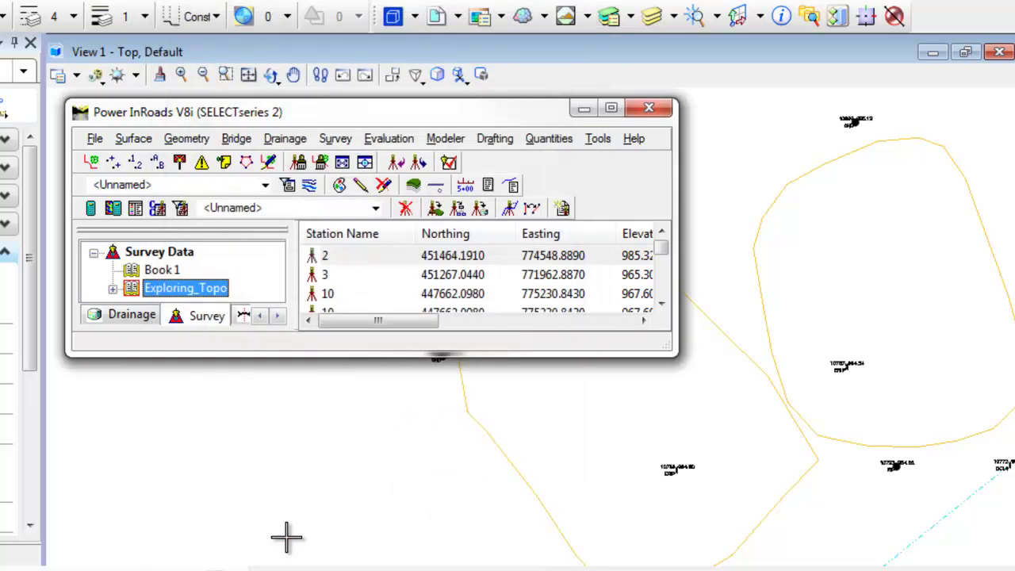
In Write Survey Data to Graphics, check Planimetrics, Symbols, Names, Codes and Elevations
click(335, 139)
mouse_move(349, 161)
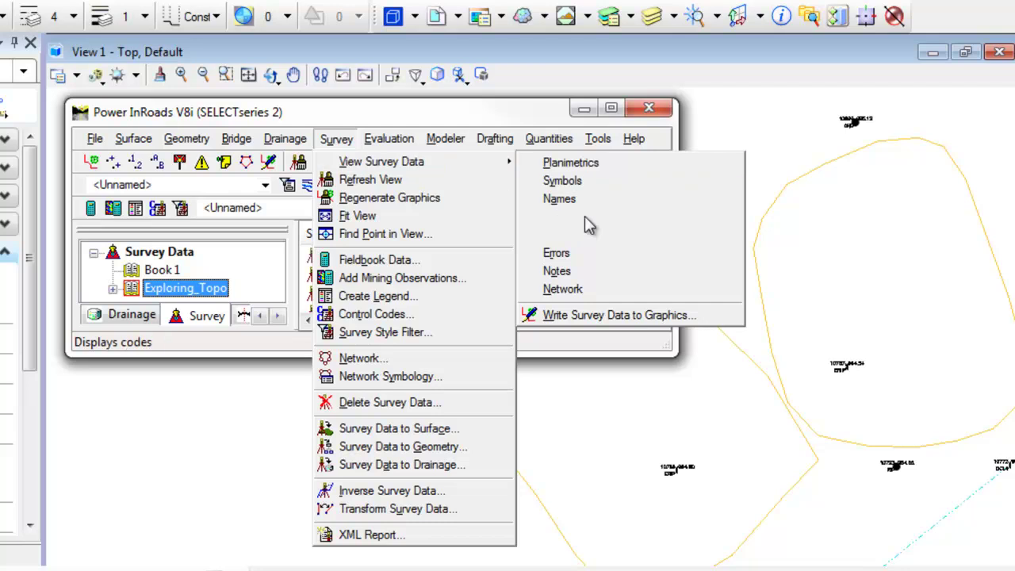
click(597, 316)
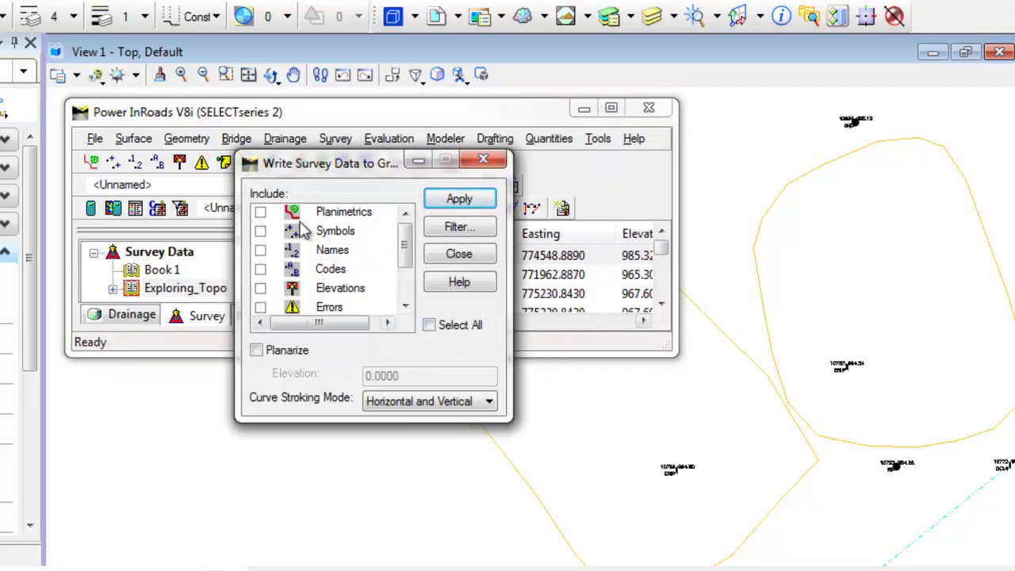
click(260, 213)
click(260, 231)
click(260, 250)
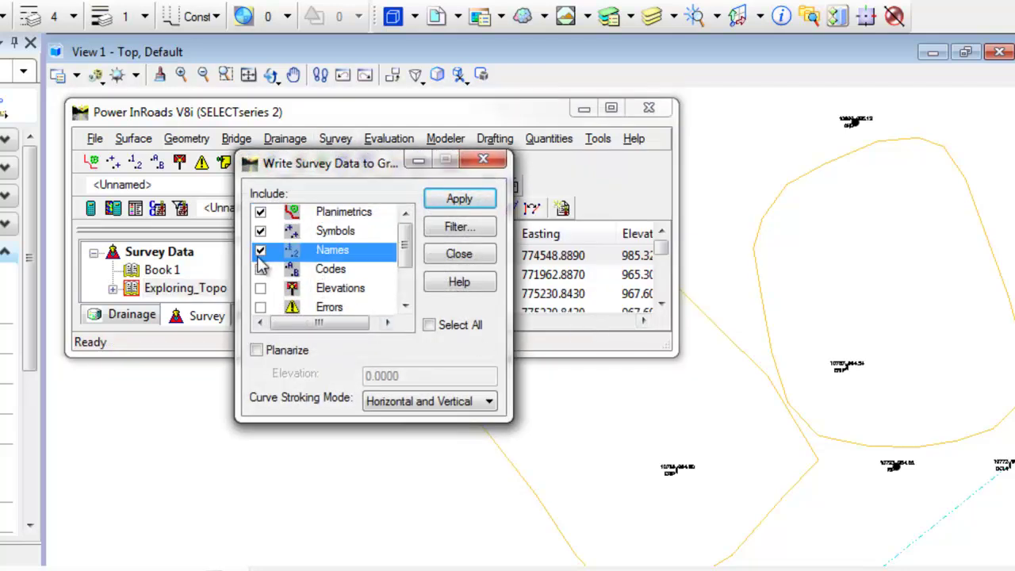
click(260, 269)
click(260, 289)
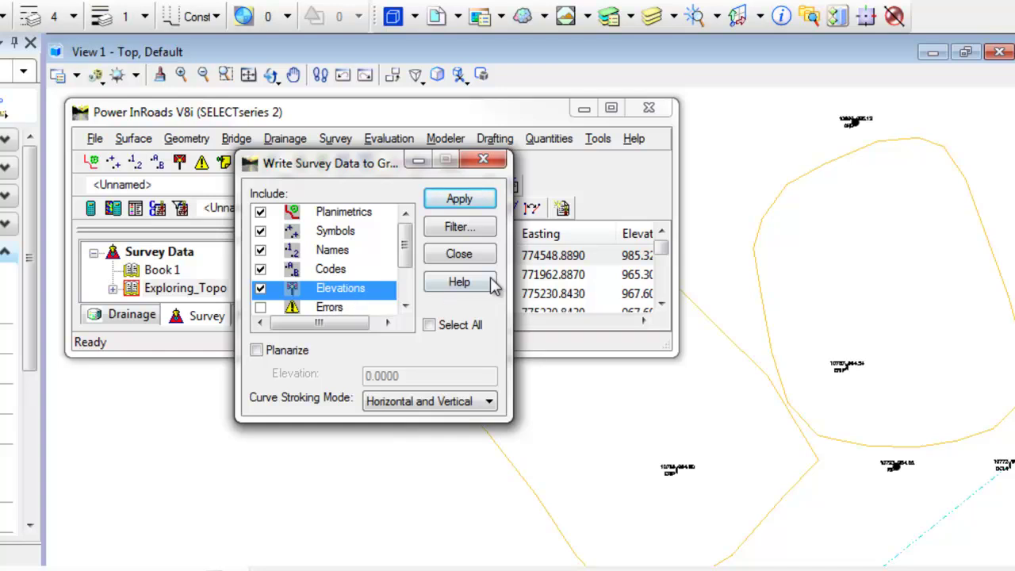
Set curve stroking to Horizontal Only, apply the write to the drawing, and close the dialog
click(425, 403)
click(400, 432)
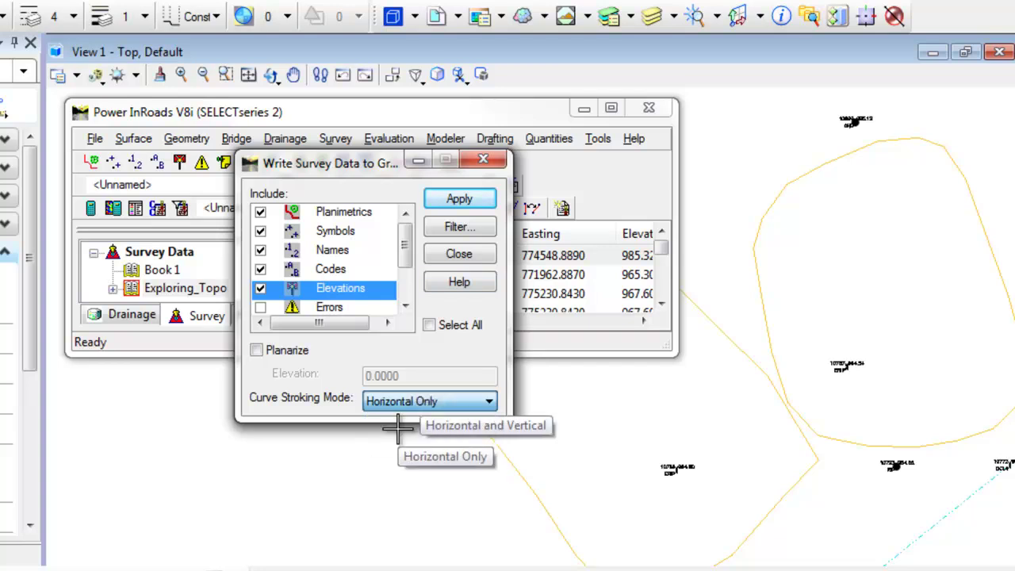
click(460, 199)
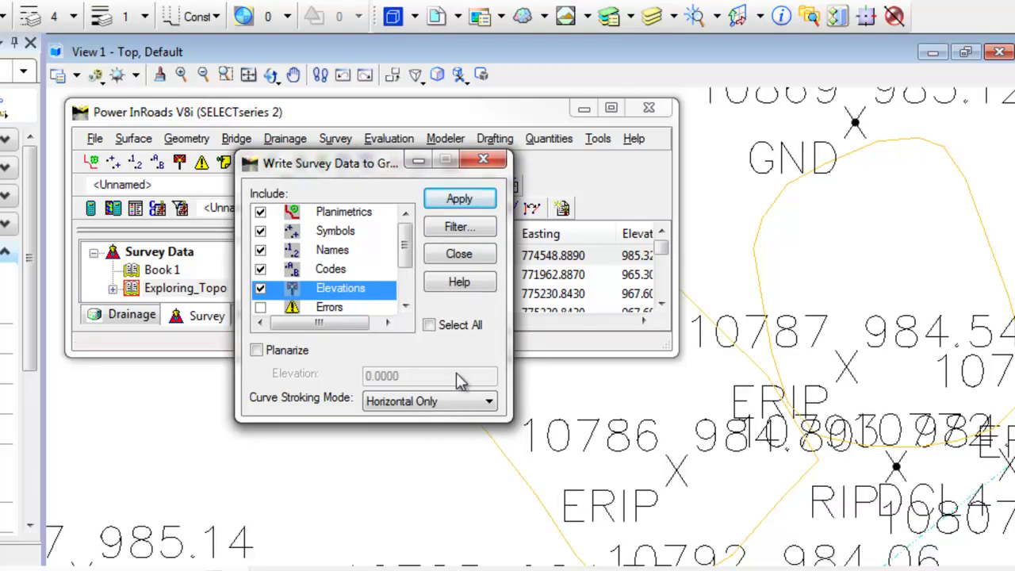
click(432, 482)
click(458, 254)
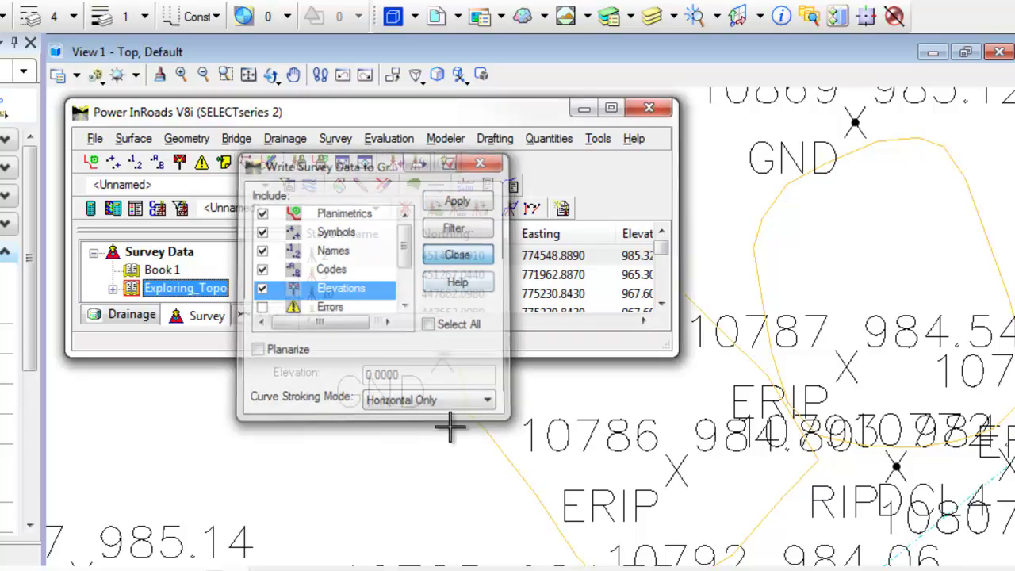
Zoom and pan to survey point 10871 (GND, 984.78) to inspect its X symbol and labels
scroll(421, 460, down, 4)
middle_drag(404, 464, 731, 458)
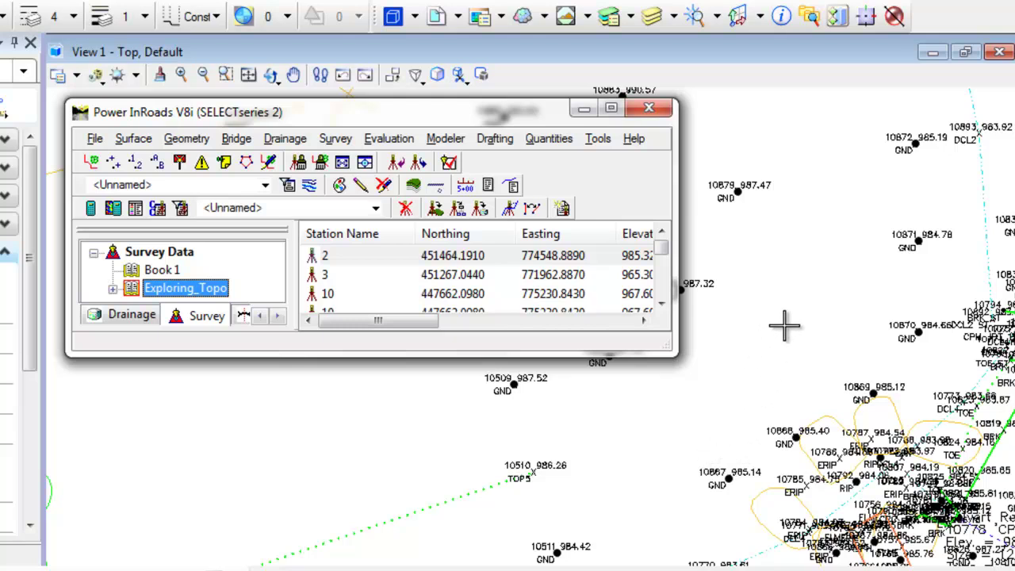
mouse_move(907, 290)
middle_down()
mouse_move(682, 456)
mouse_move(684, 466)
middle_up()
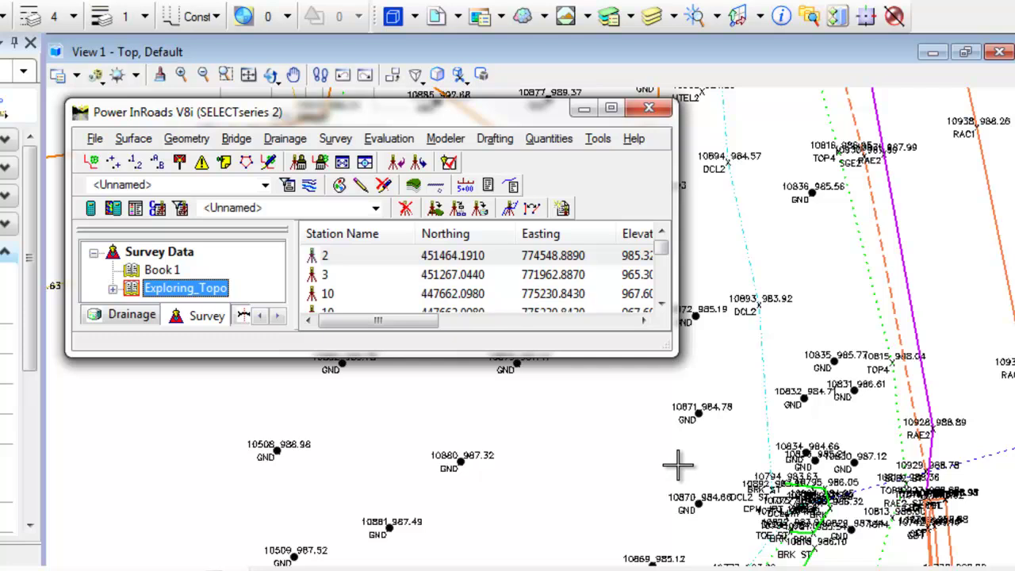
scroll(698, 414, up, 8)
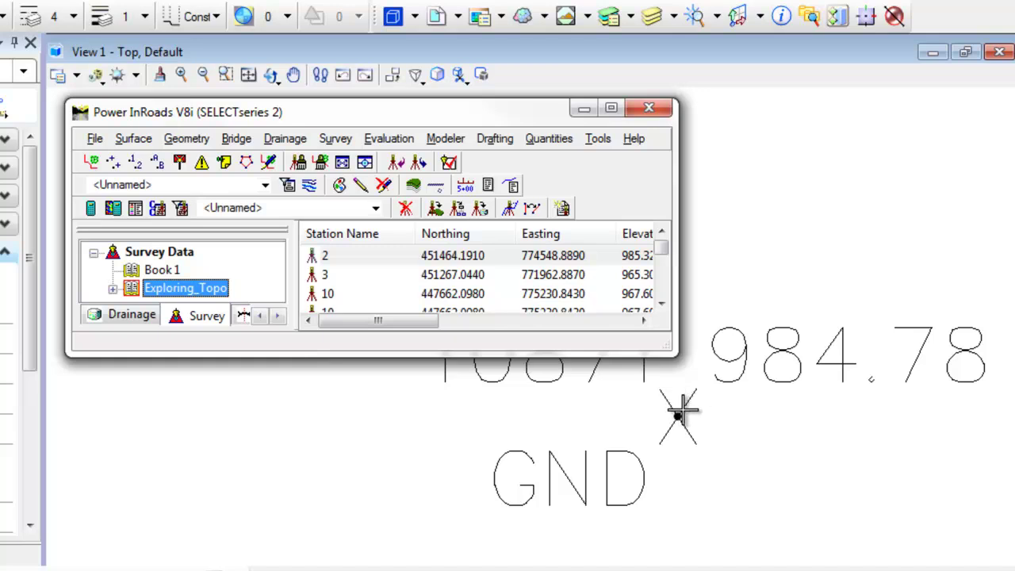
click(678, 412)
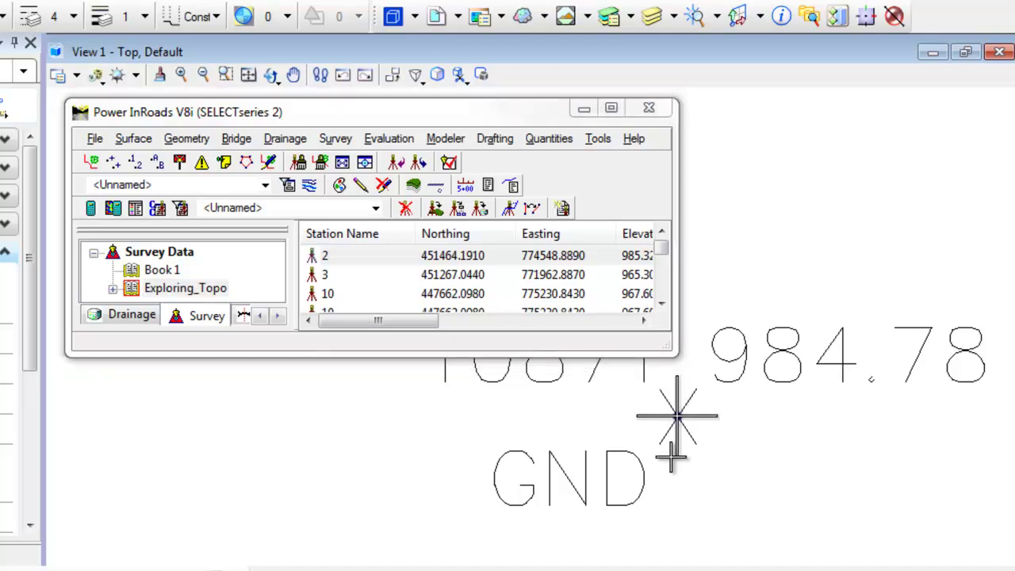
scroll(678, 414, up, 3)
scroll(678, 414, up, 2)
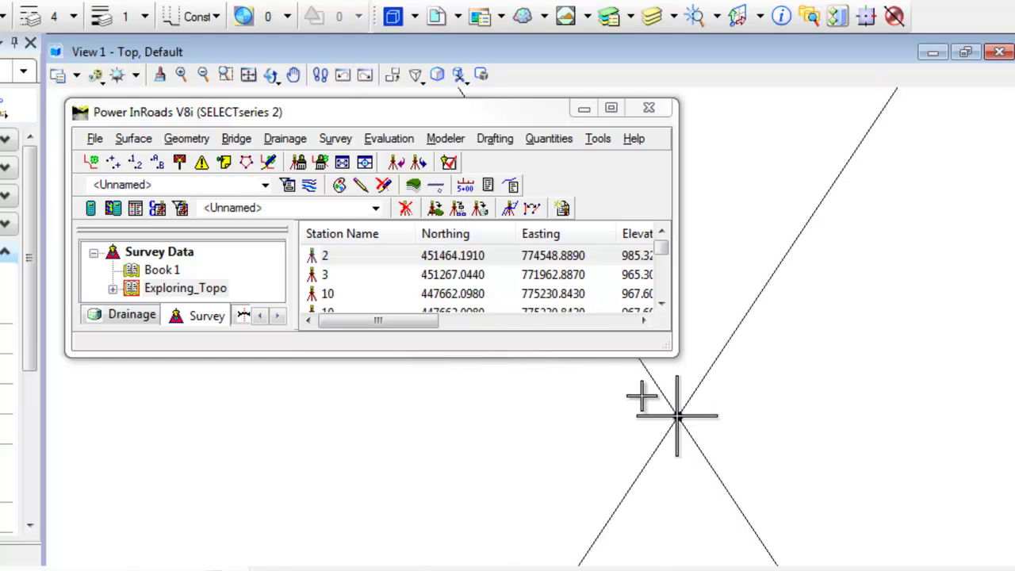
scroll(678, 414, down, 4)
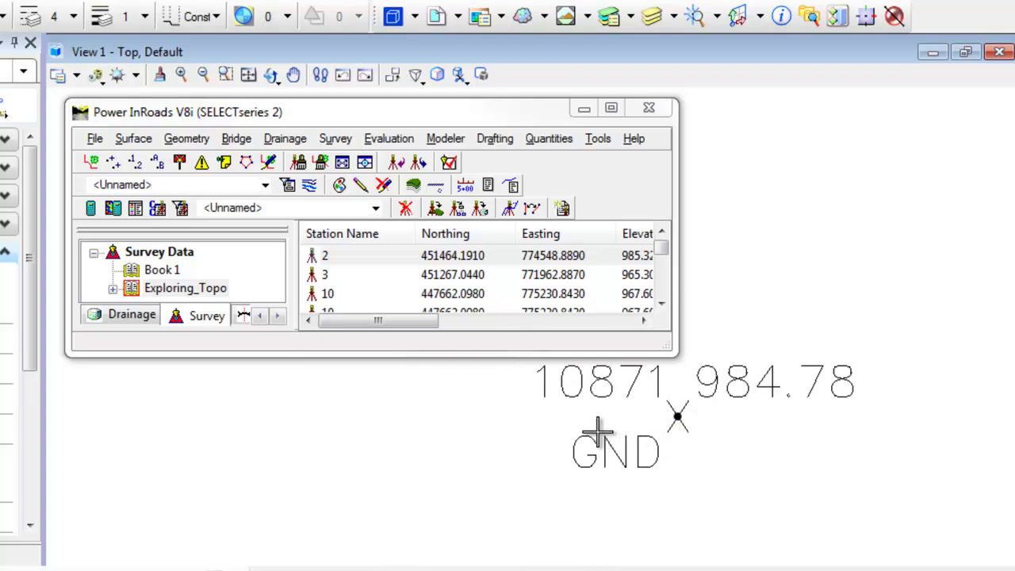
In Survey Options Symbology, change the Text Point Symbols point text symbol from X to +
click(599, 139)
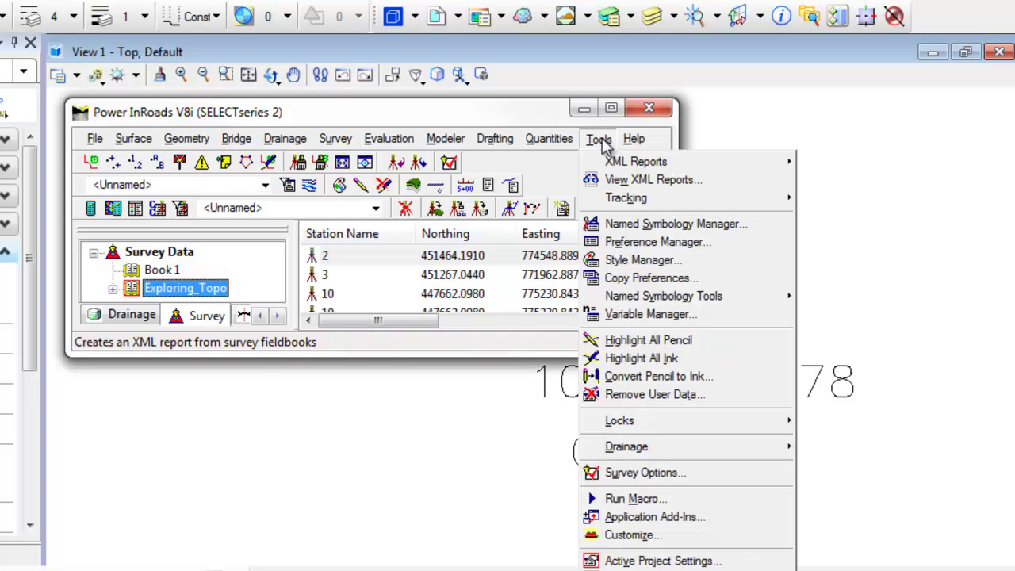
click(611, 472)
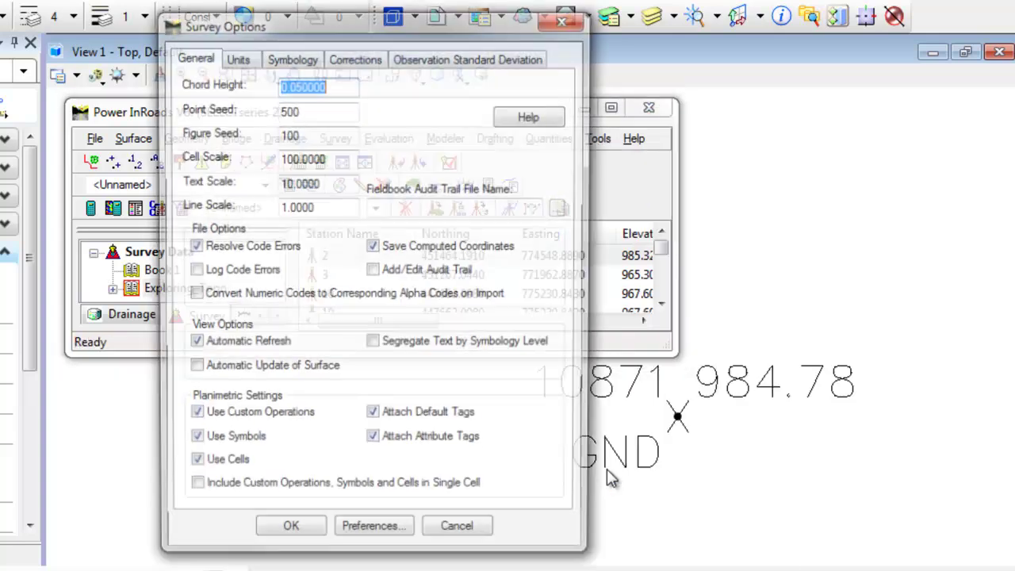
click(291, 62)
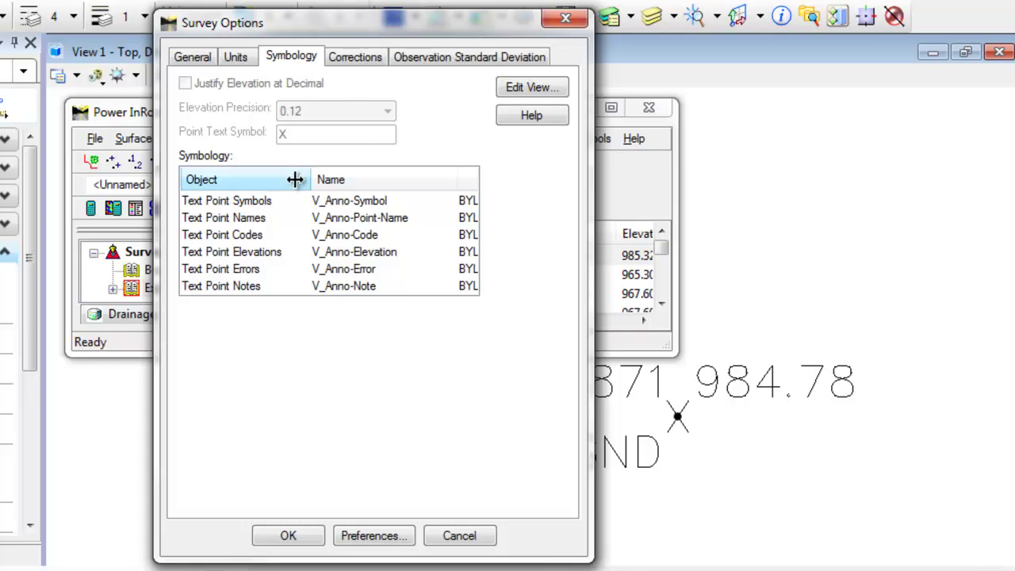
click(234, 203)
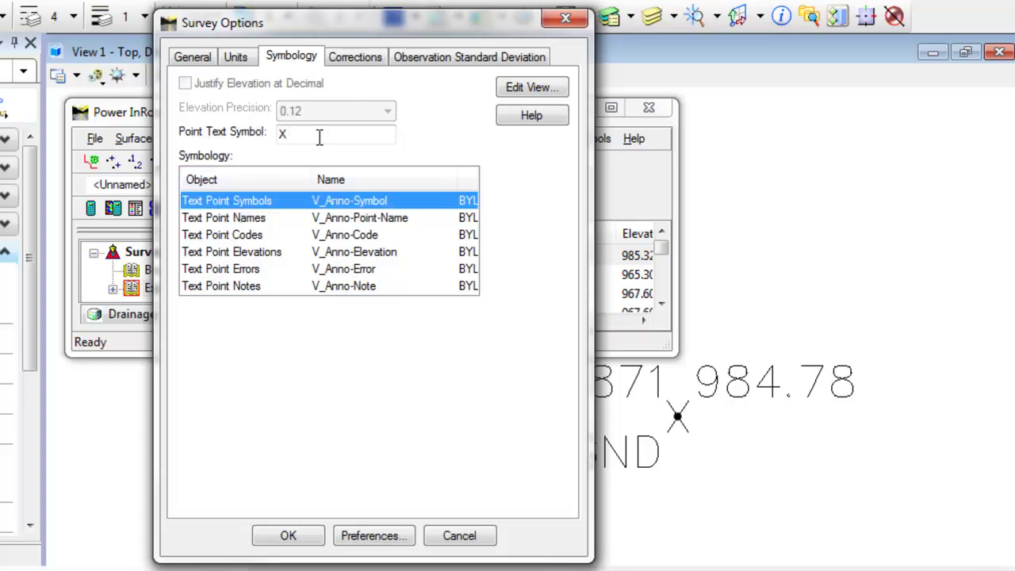
double_click(319, 137)
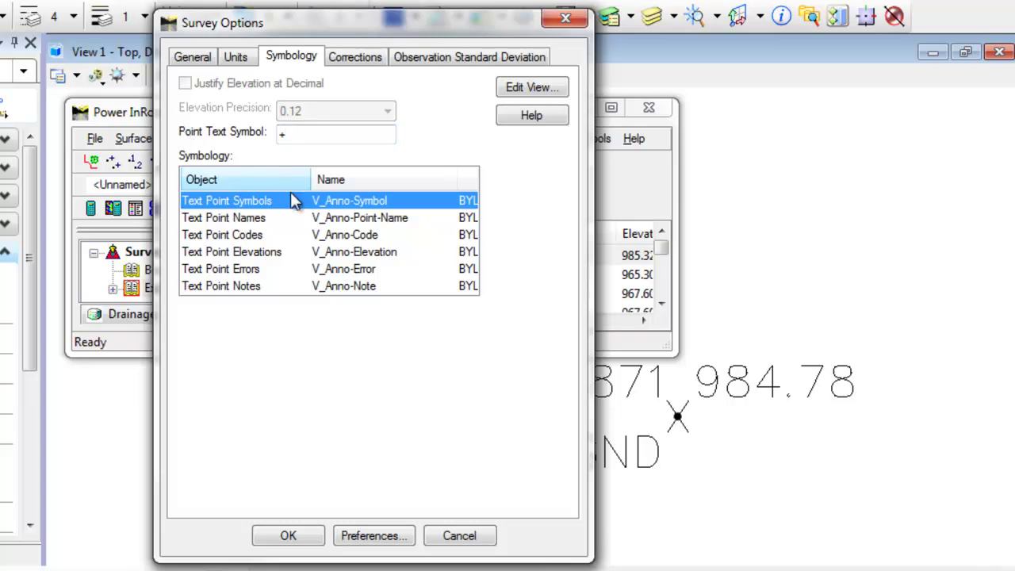
click(290, 536)
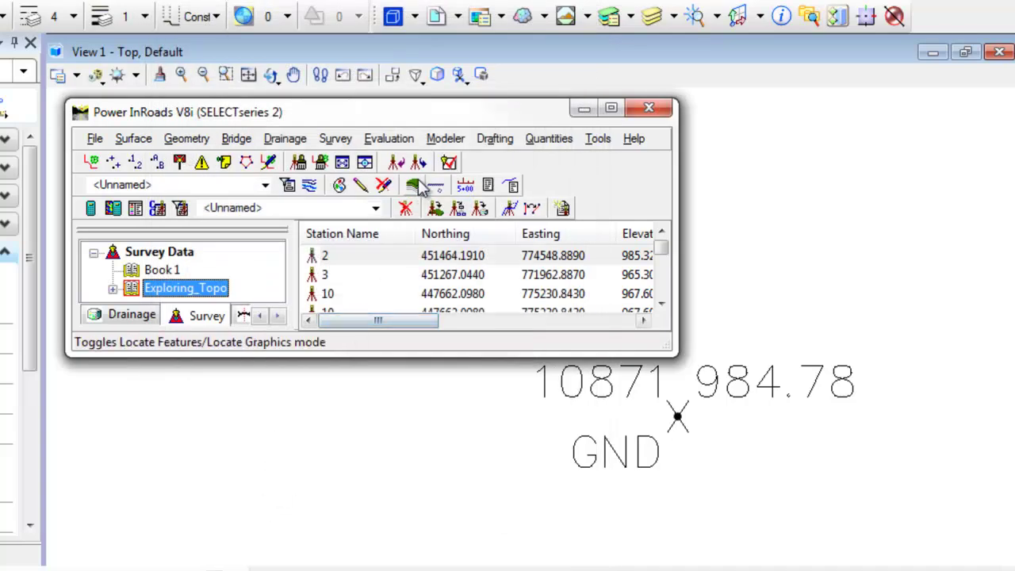
Rewrite the survey data with only Planimetrics and Symbols, using Horizontal Only stroking
click(340, 140)
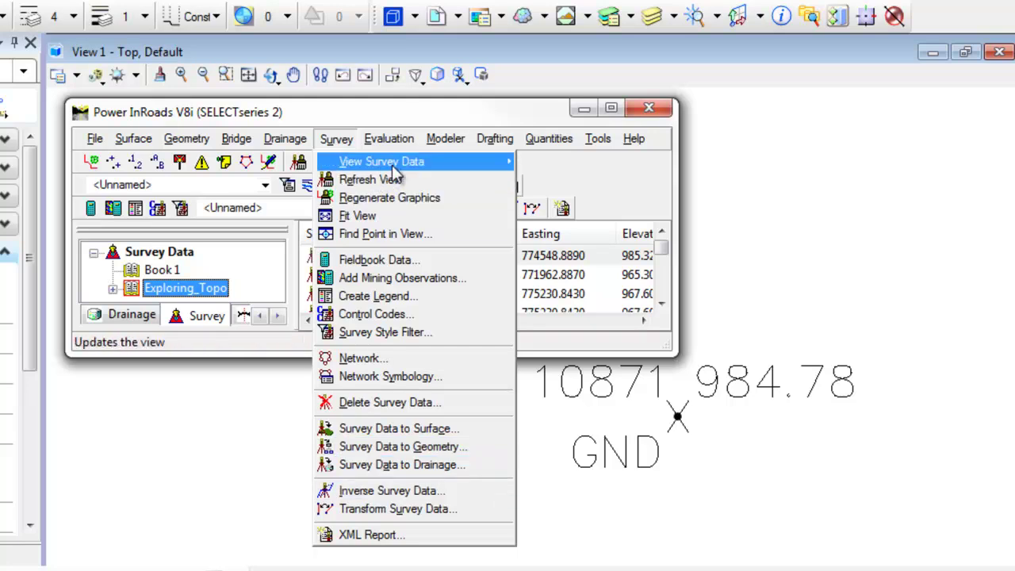
mouse_move(396, 162)
click(587, 325)
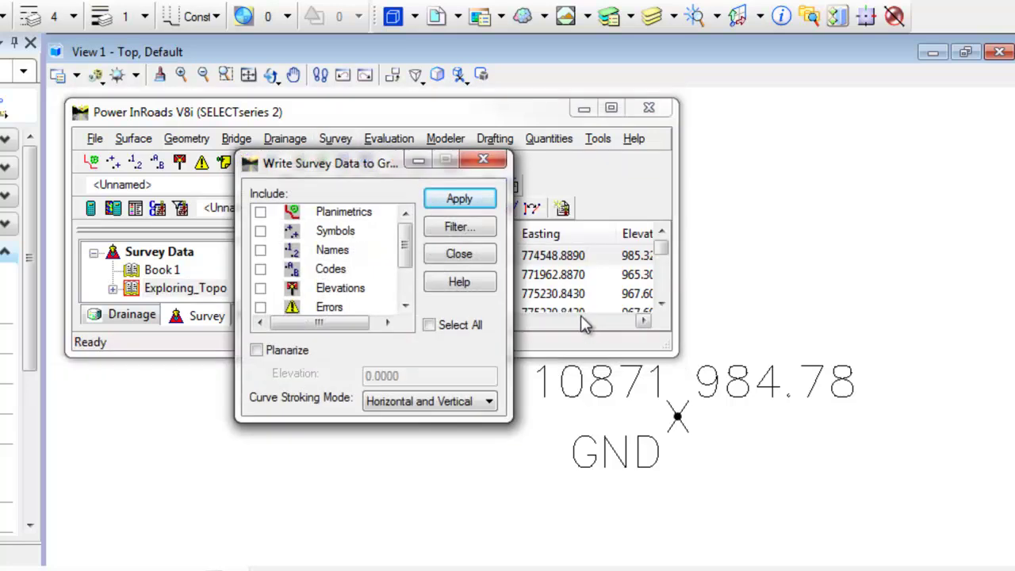
click(260, 213)
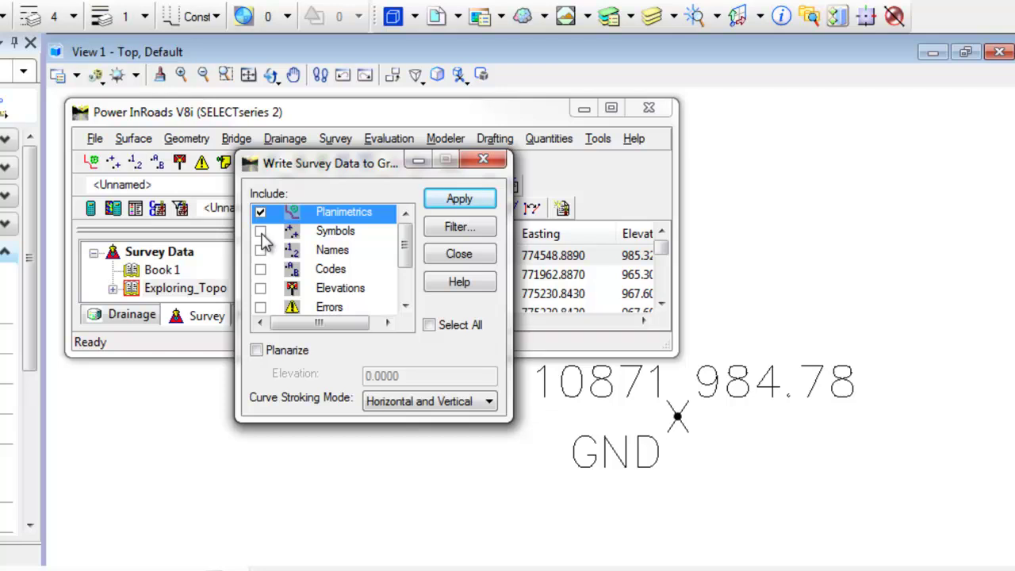
click(261, 232)
click(487, 401)
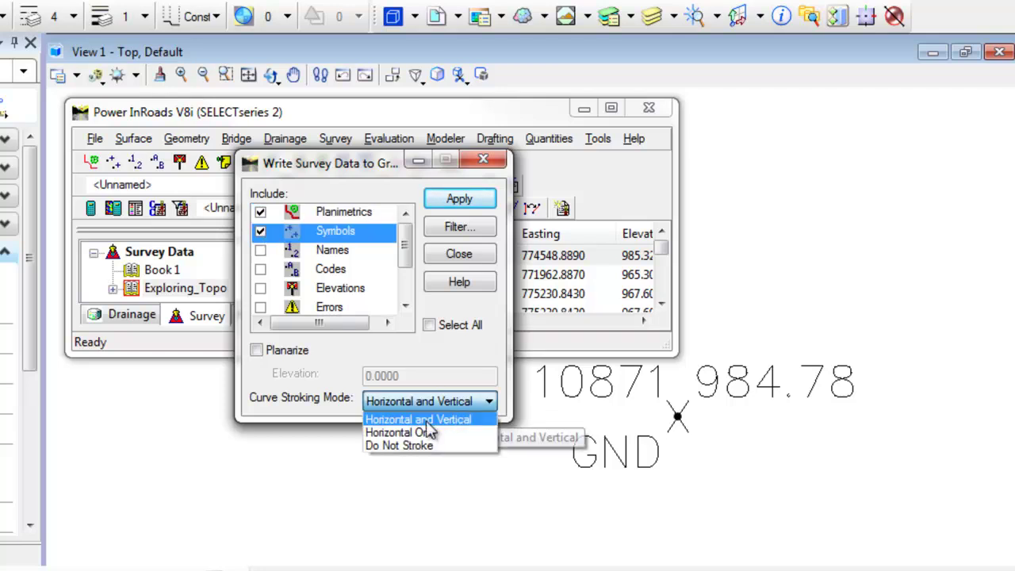
click(426, 433)
click(462, 200)
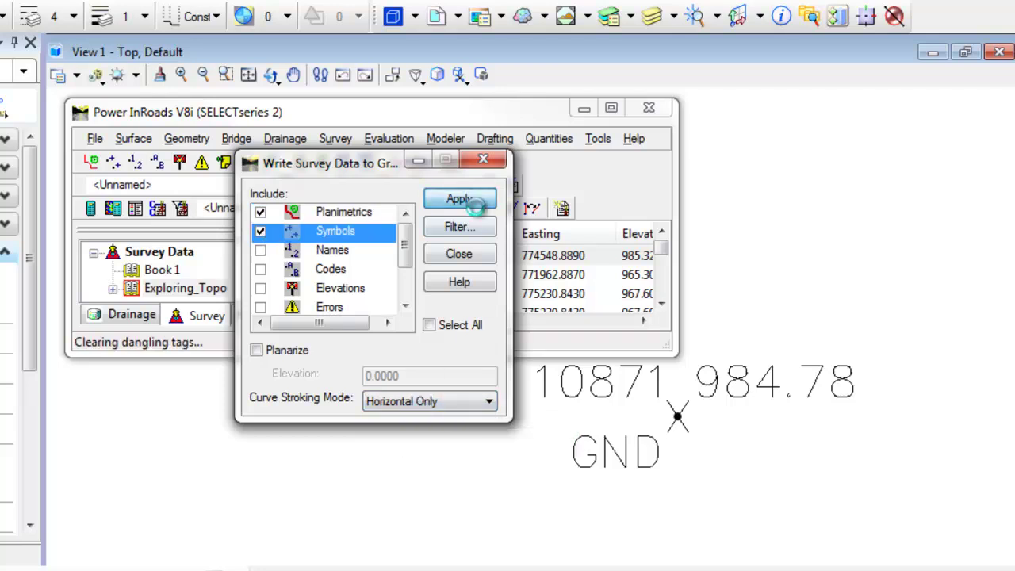
click(459, 254)
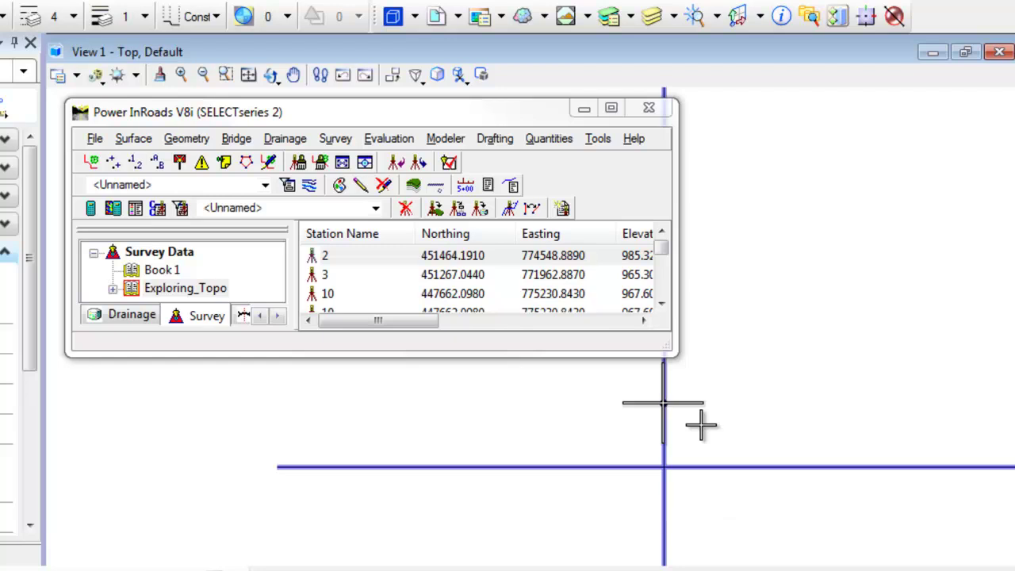
Zoom and pan to a +-marked survey point beside the orange line to check its snapping
scroll(701, 426, down, 3)
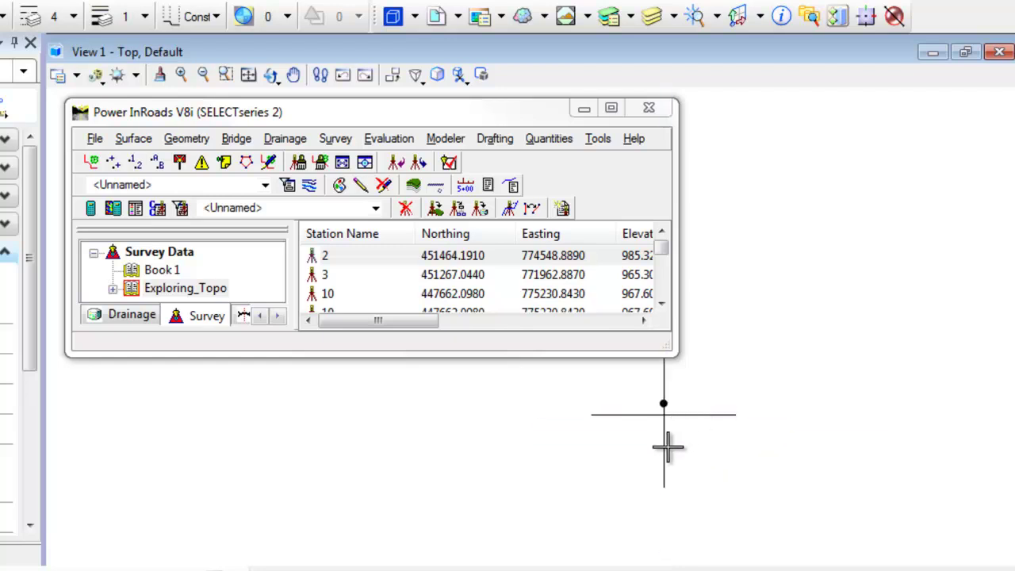
scroll(667, 448, down, 5)
middle_drag(872, 415, 716, 428)
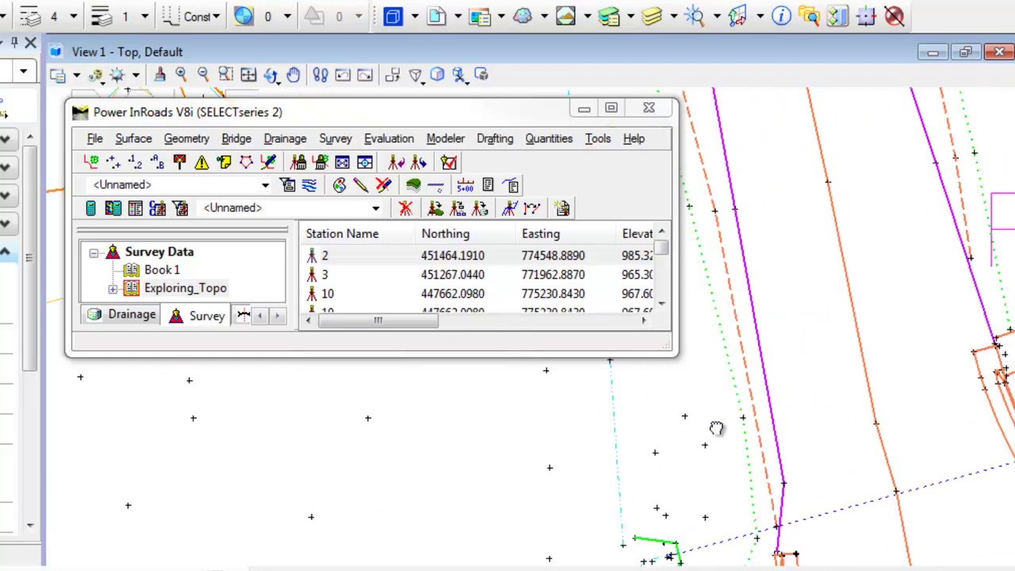
scroll(716, 428, up, 10)
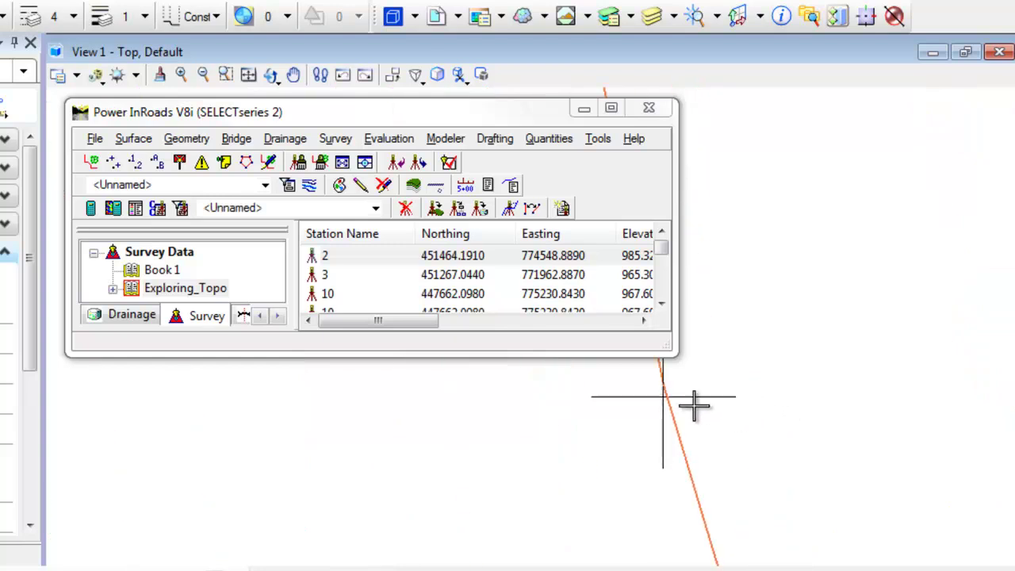
scroll(697, 392, up, 3)
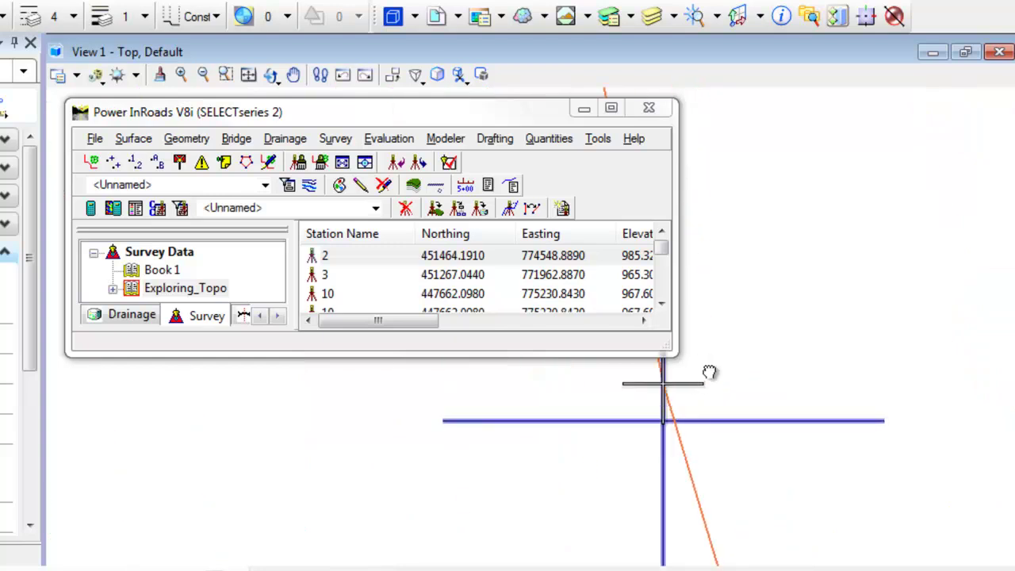
middle_drag(709, 373, 854, 401)
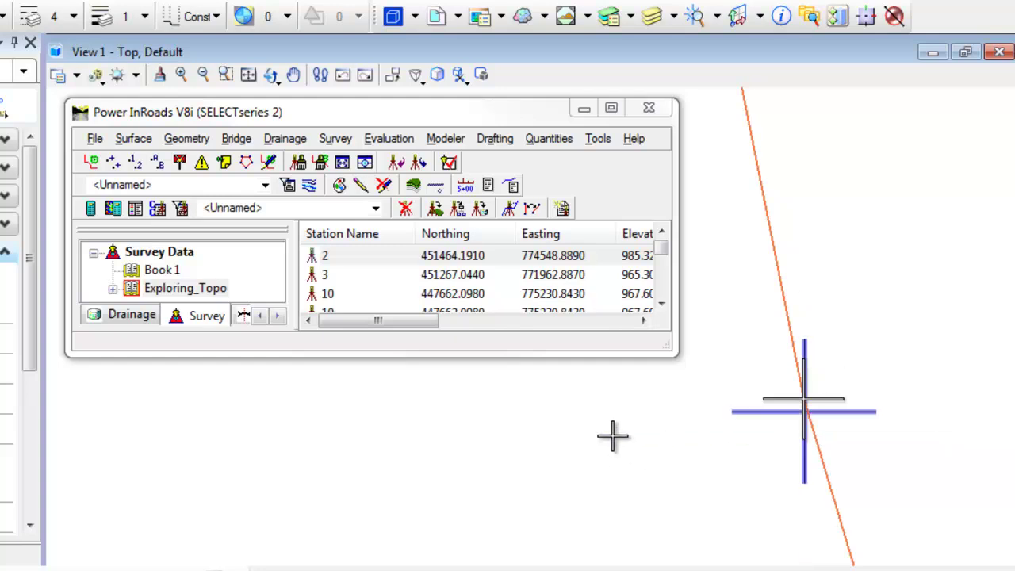
scroll(645, 421, down, 5)
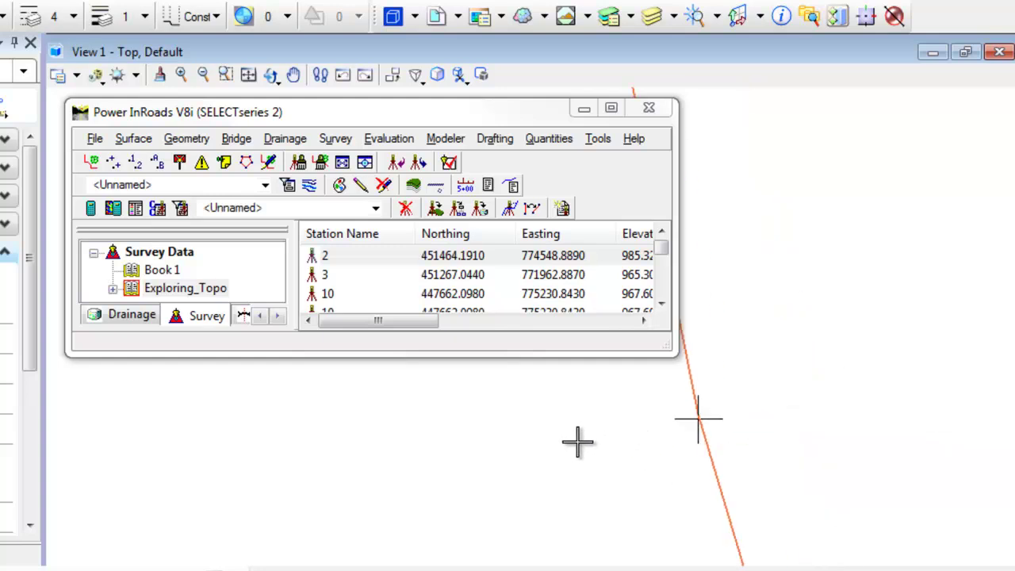
click(571, 356)
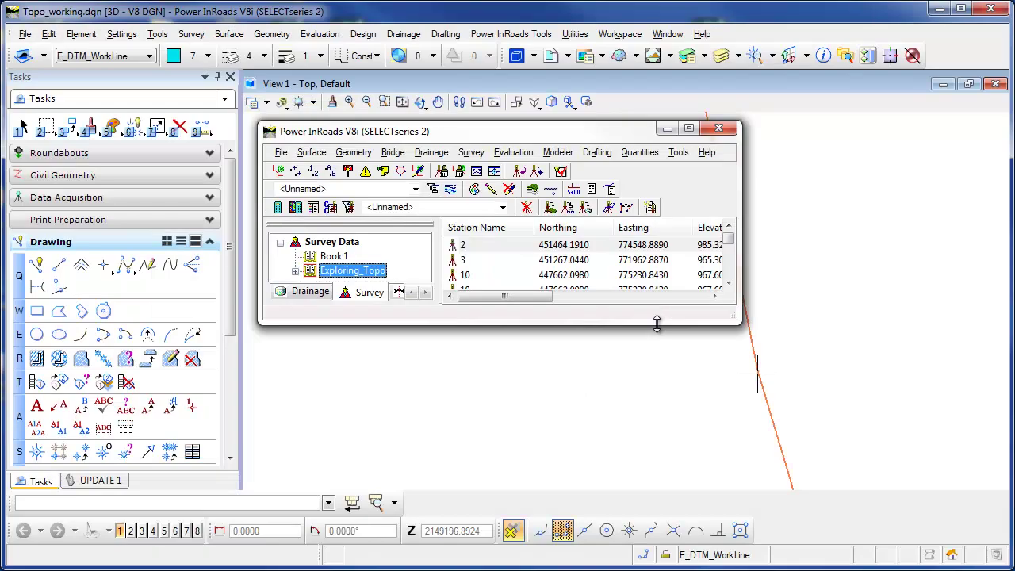